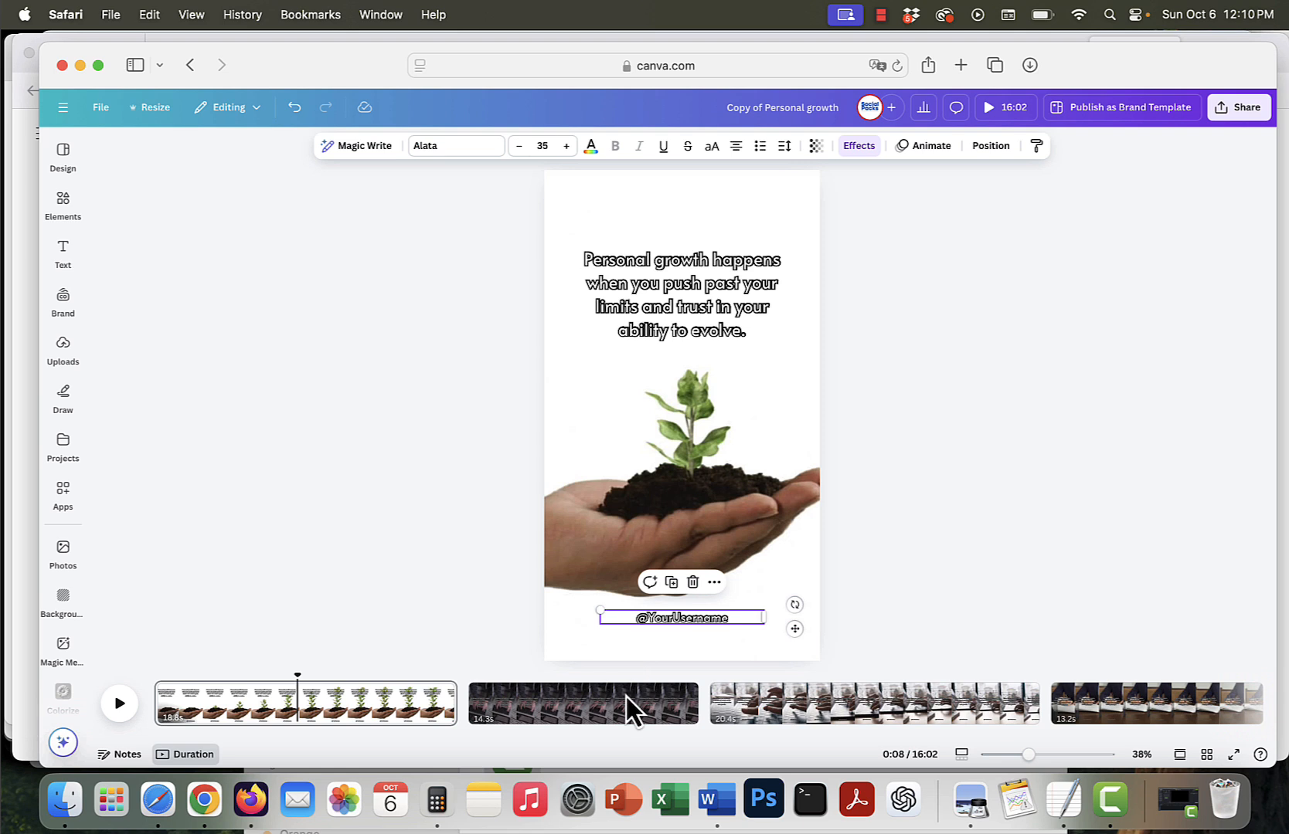
# Step: Create a copy of the personal growth design resized to a custom size of 1280 × 720 px
pyautogui.hscroll(3, 630, 707)
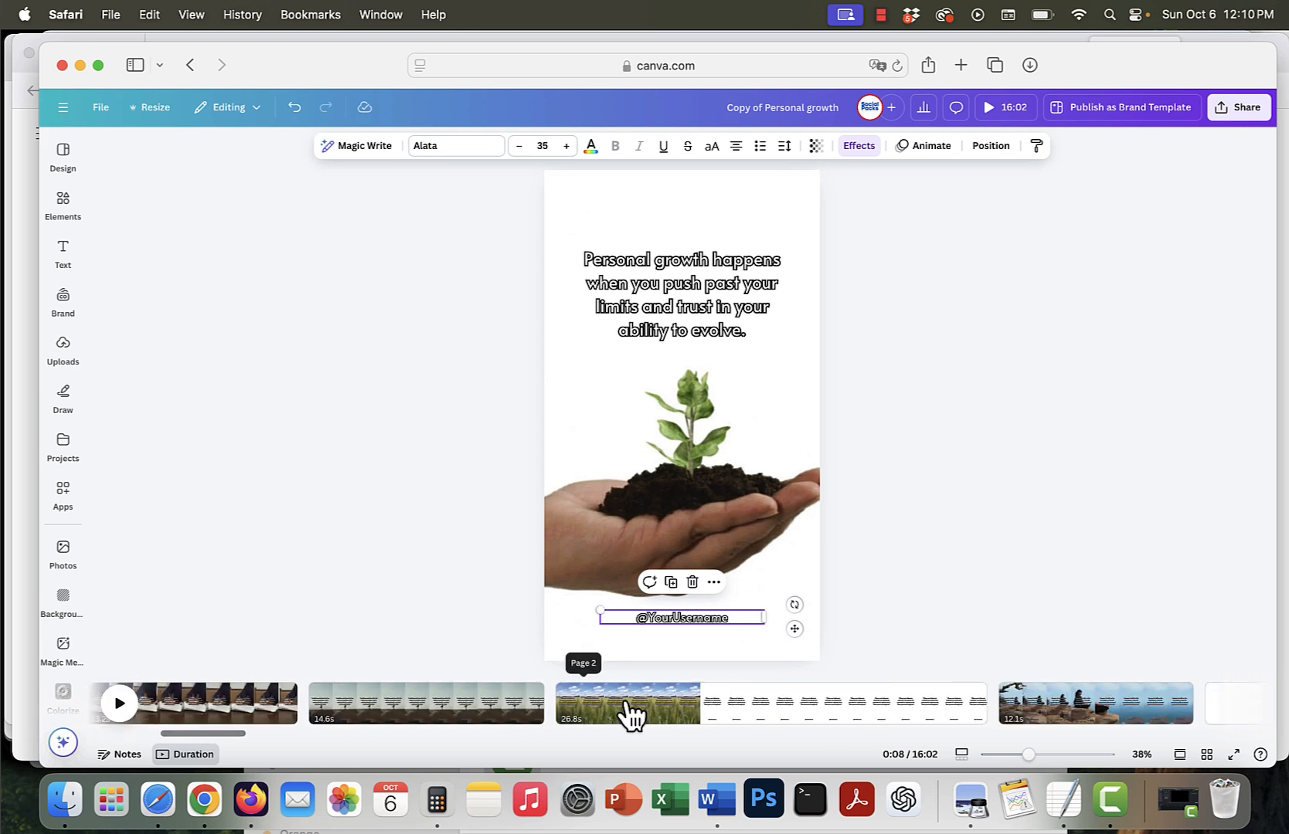
pyautogui.hscroll(-3, 630, 707)
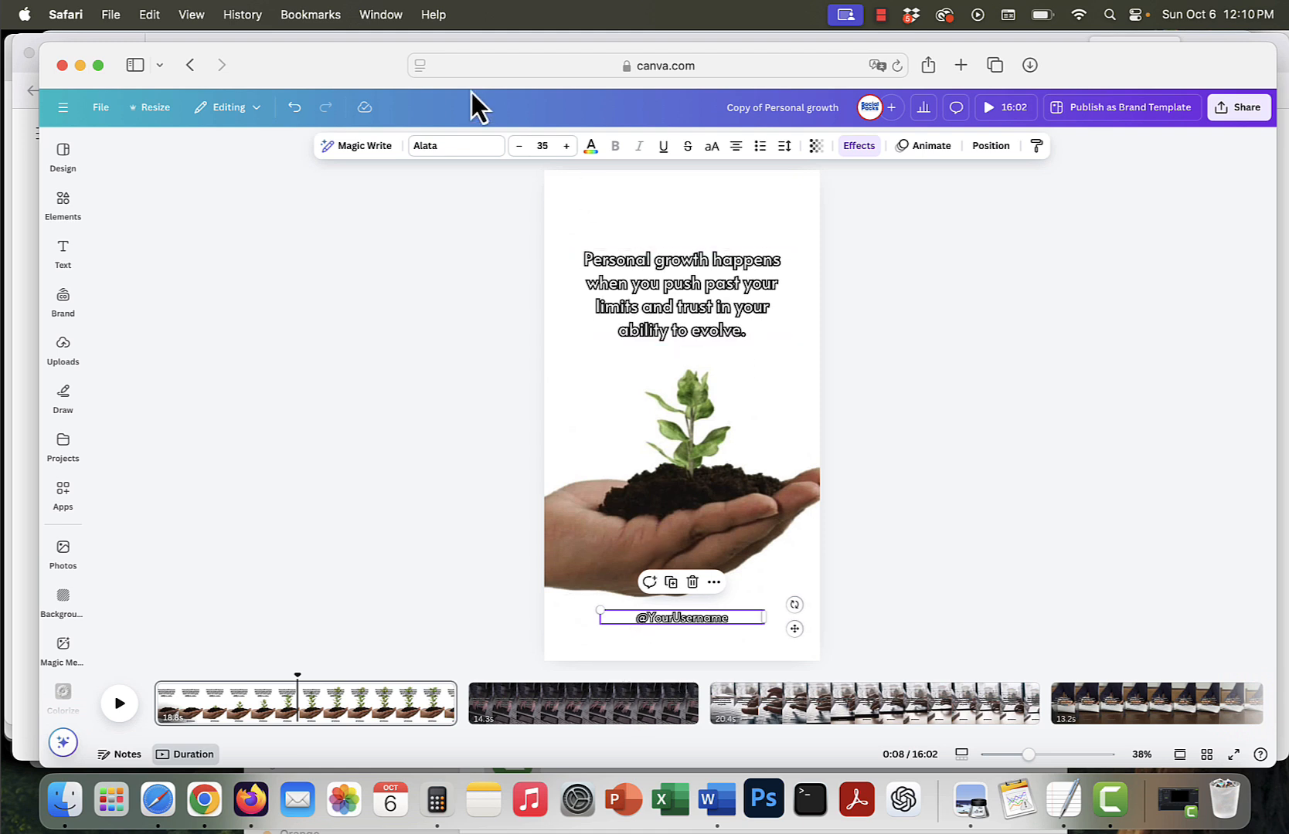
pyautogui.click(147, 112)
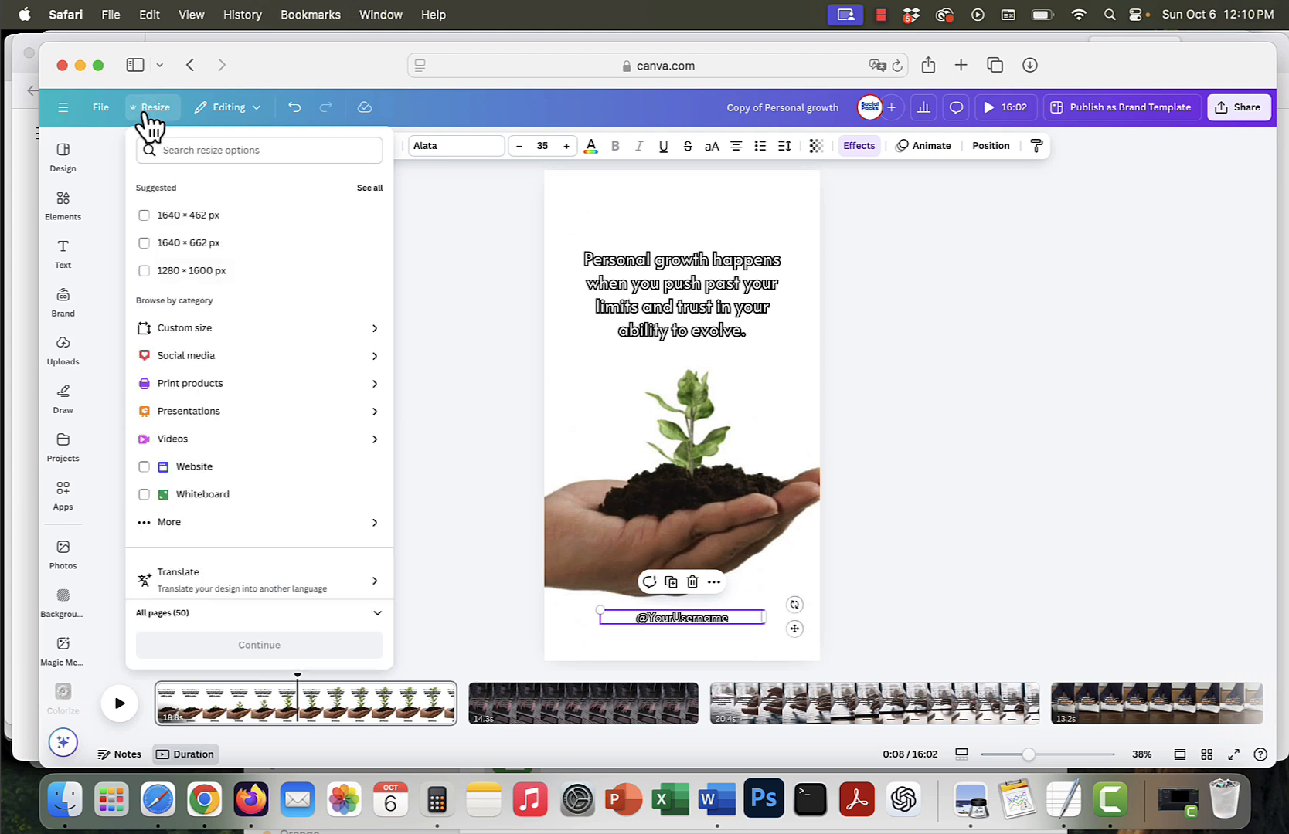
pyautogui.click(219, 330)
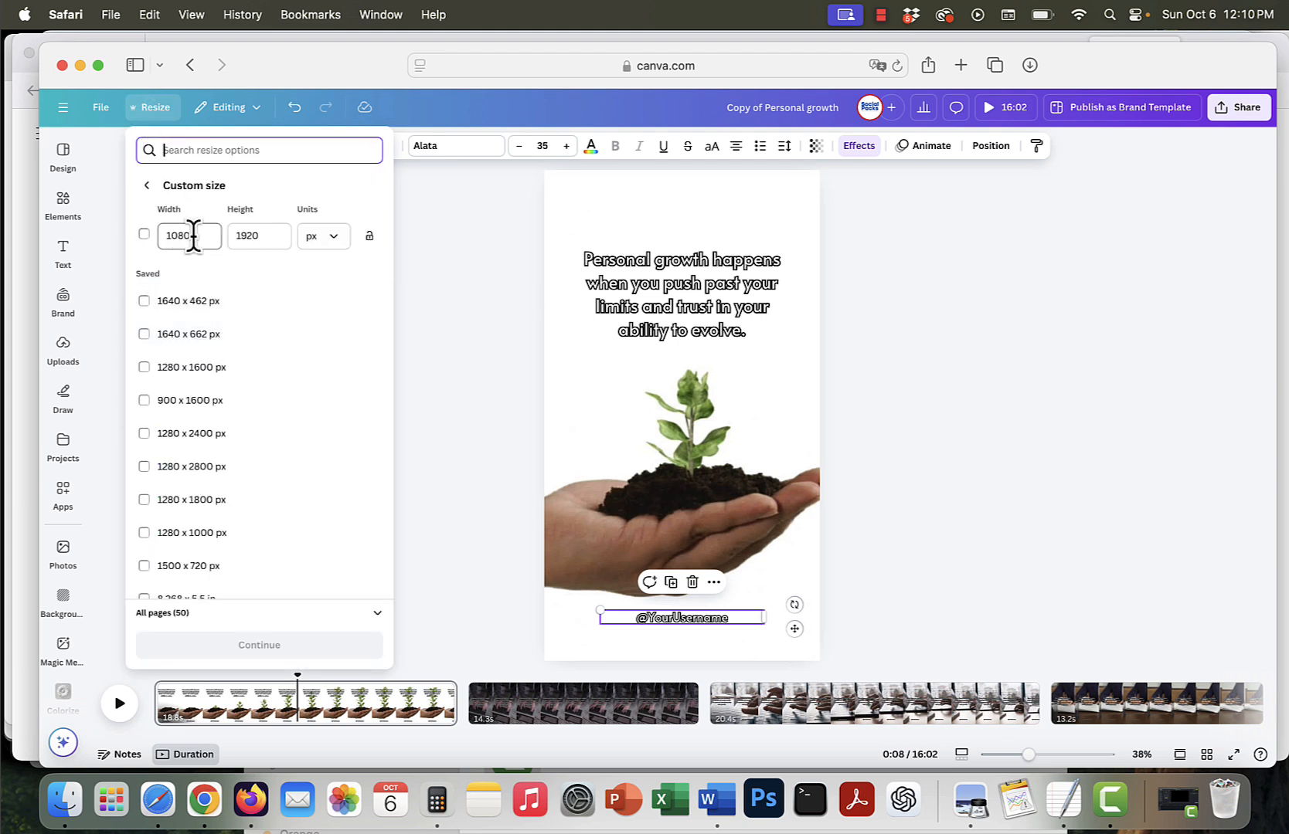
pyautogui.moveTo(192, 236); pyautogui.dragTo(160, 235)
pyautogui.write('1280')
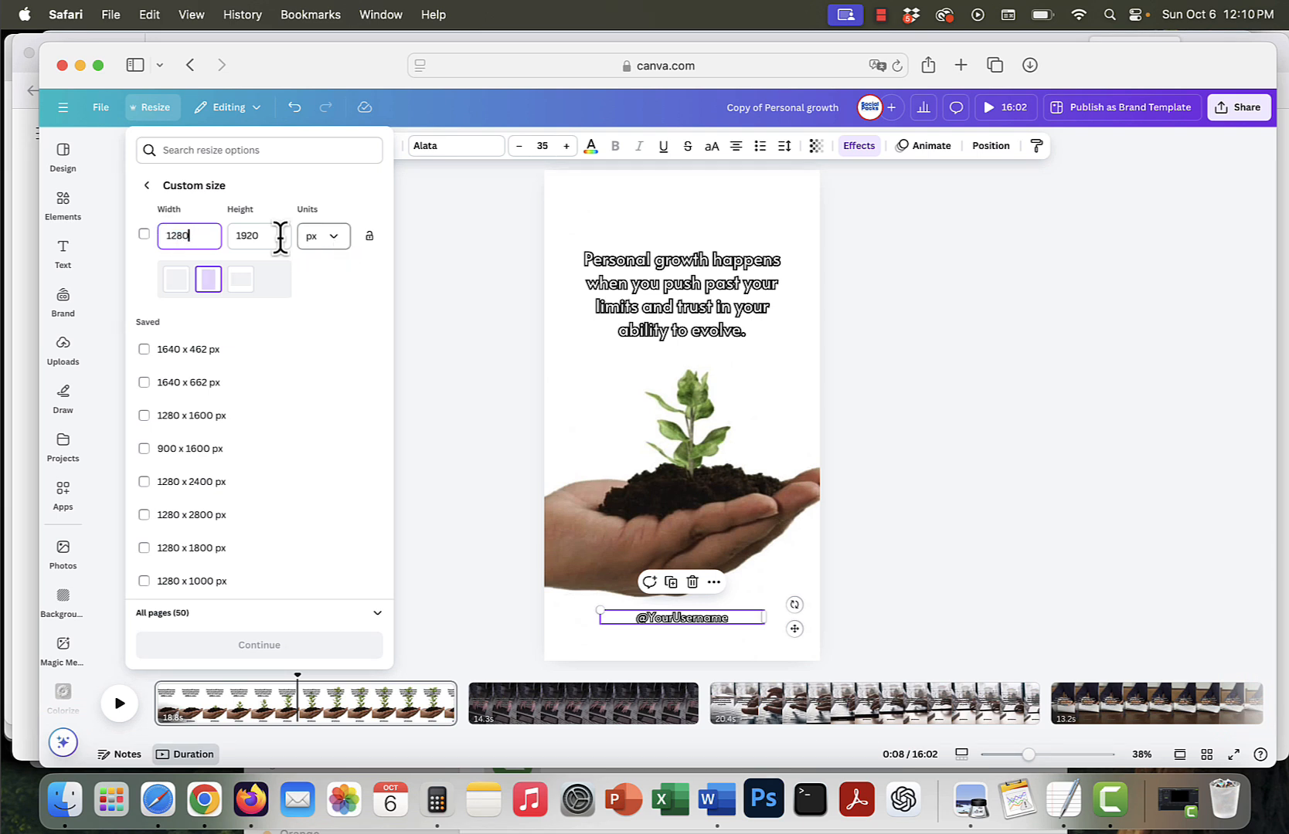
pyautogui.moveTo(279, 236); pyautogui.dragTo(228, 234)
pyautogui.write('720')
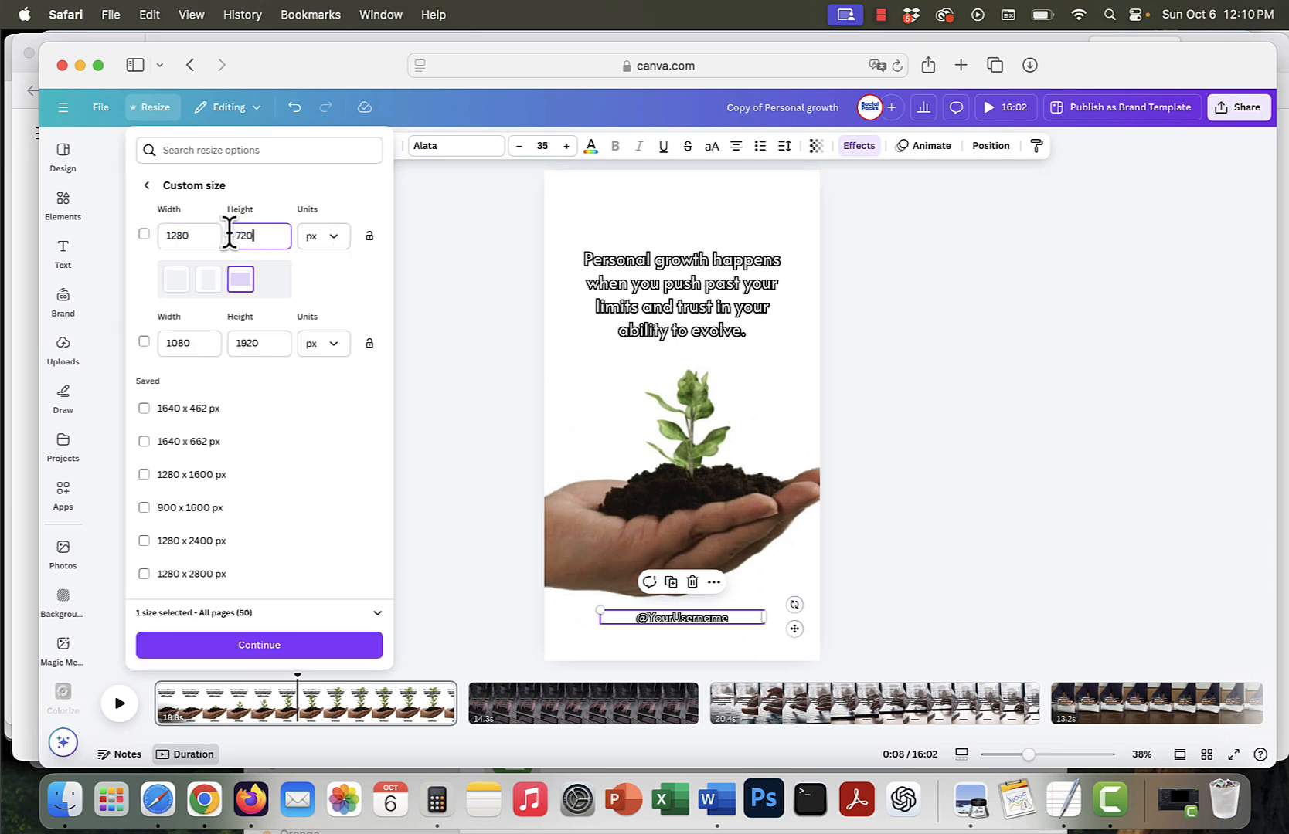
pyautogui.click(247, 649)
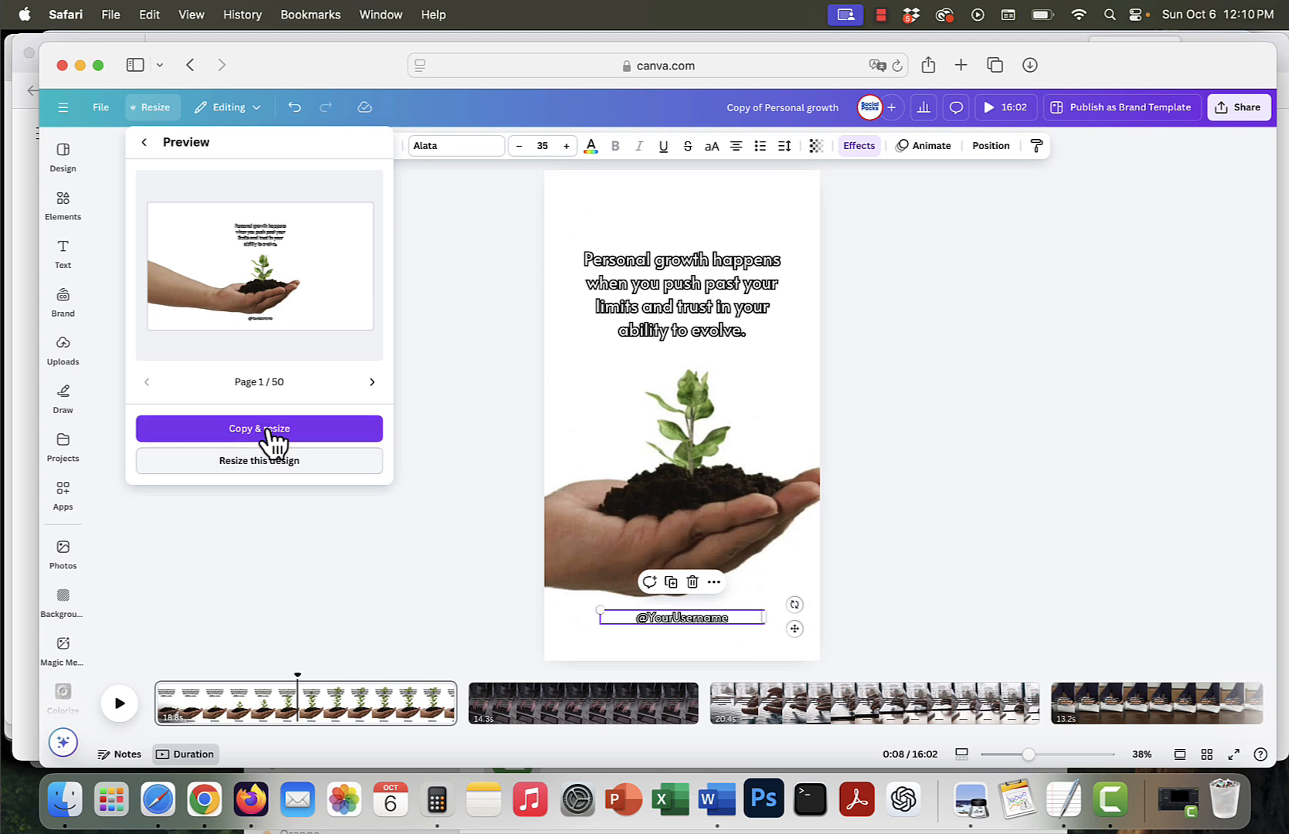
pyautogui.click(272, 439)
pyautogui.click(257, 462)
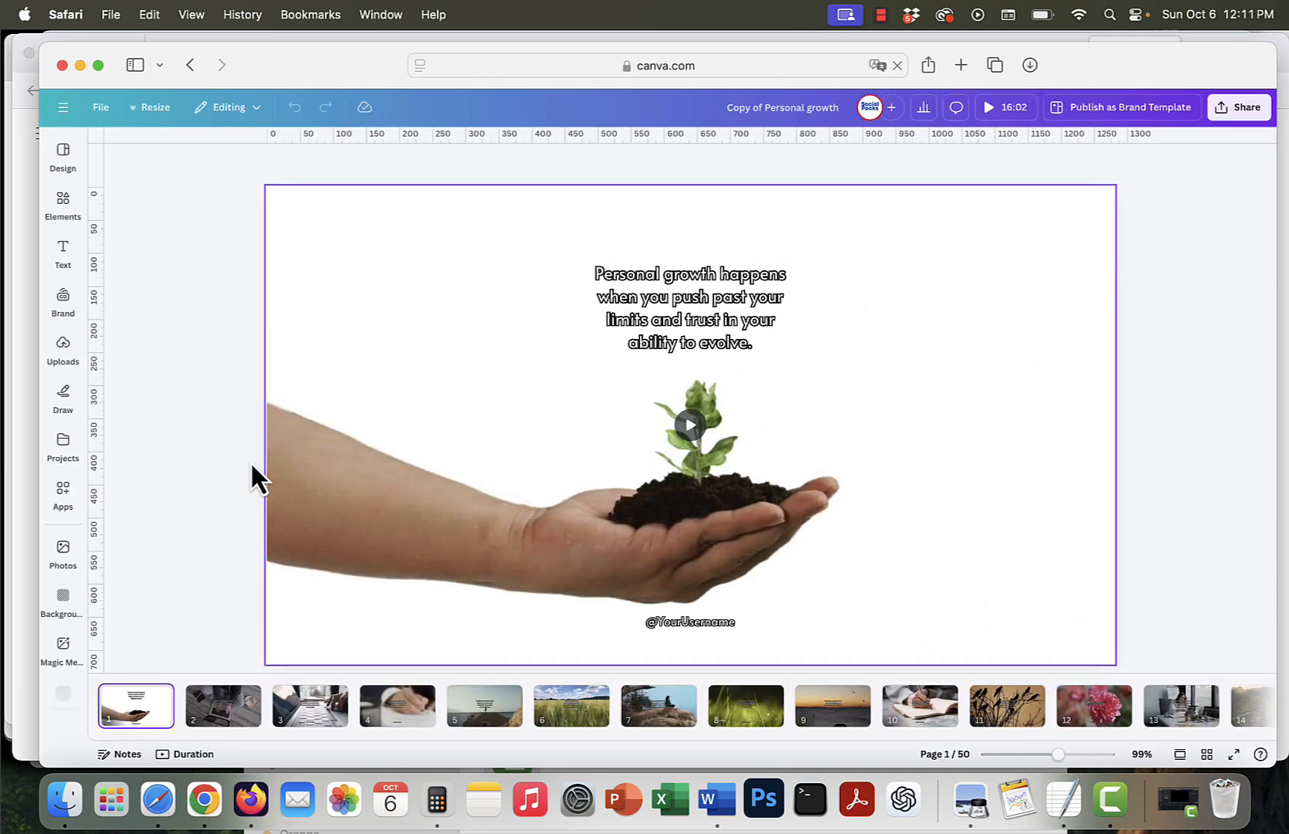
# Step: Look over all pages in grid view, then enlarge the quote text on page 1 and place it above the plant
pyautogui.click(1208, 756)
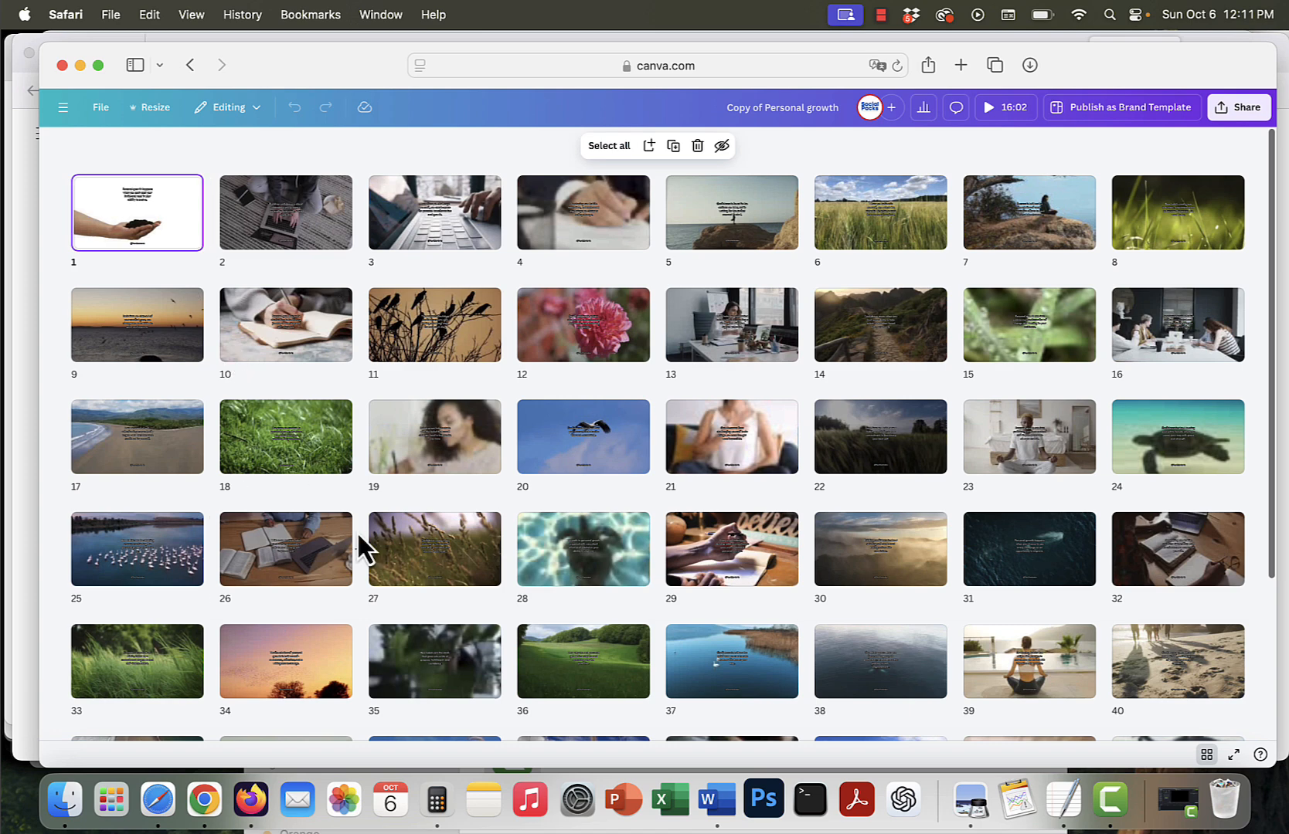
pyautogui.click(1206, 754)
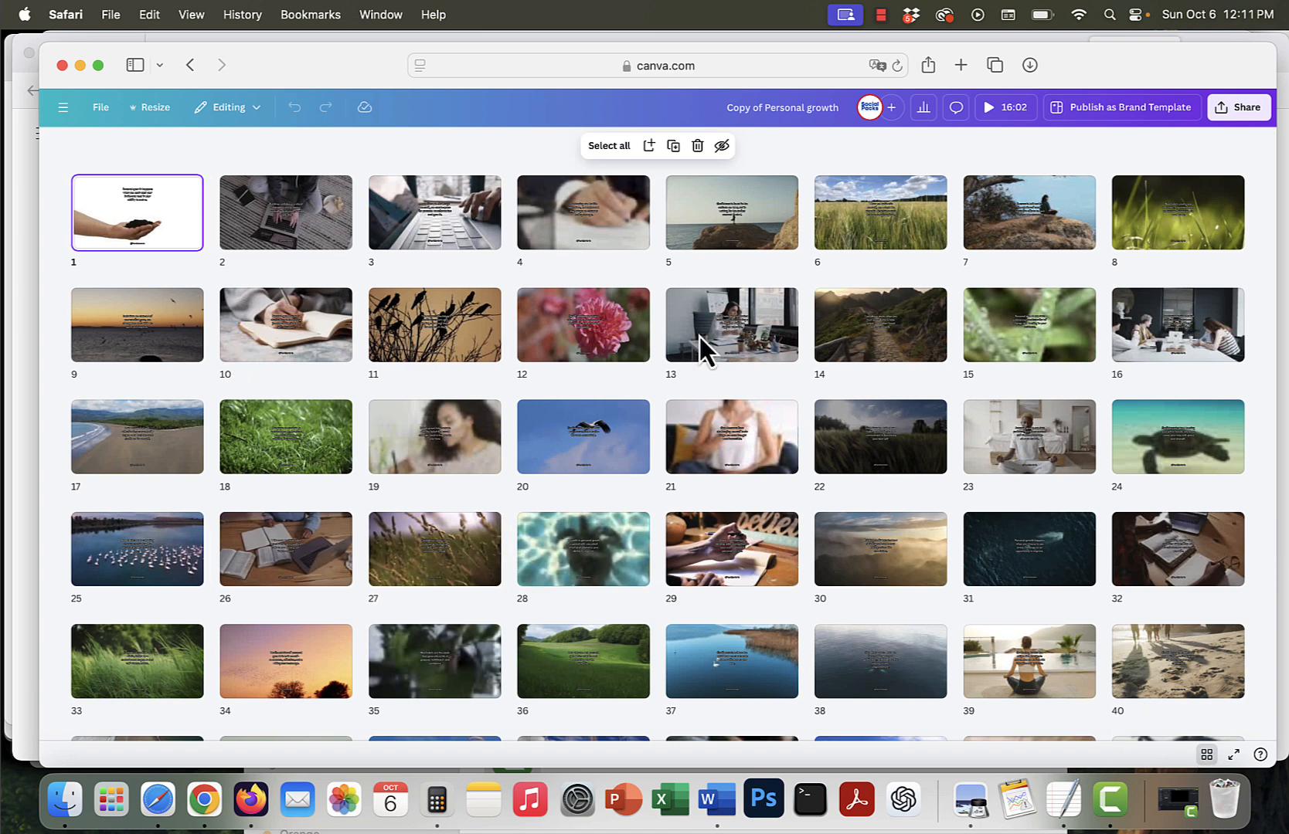
pyautogui.click(761, 313)
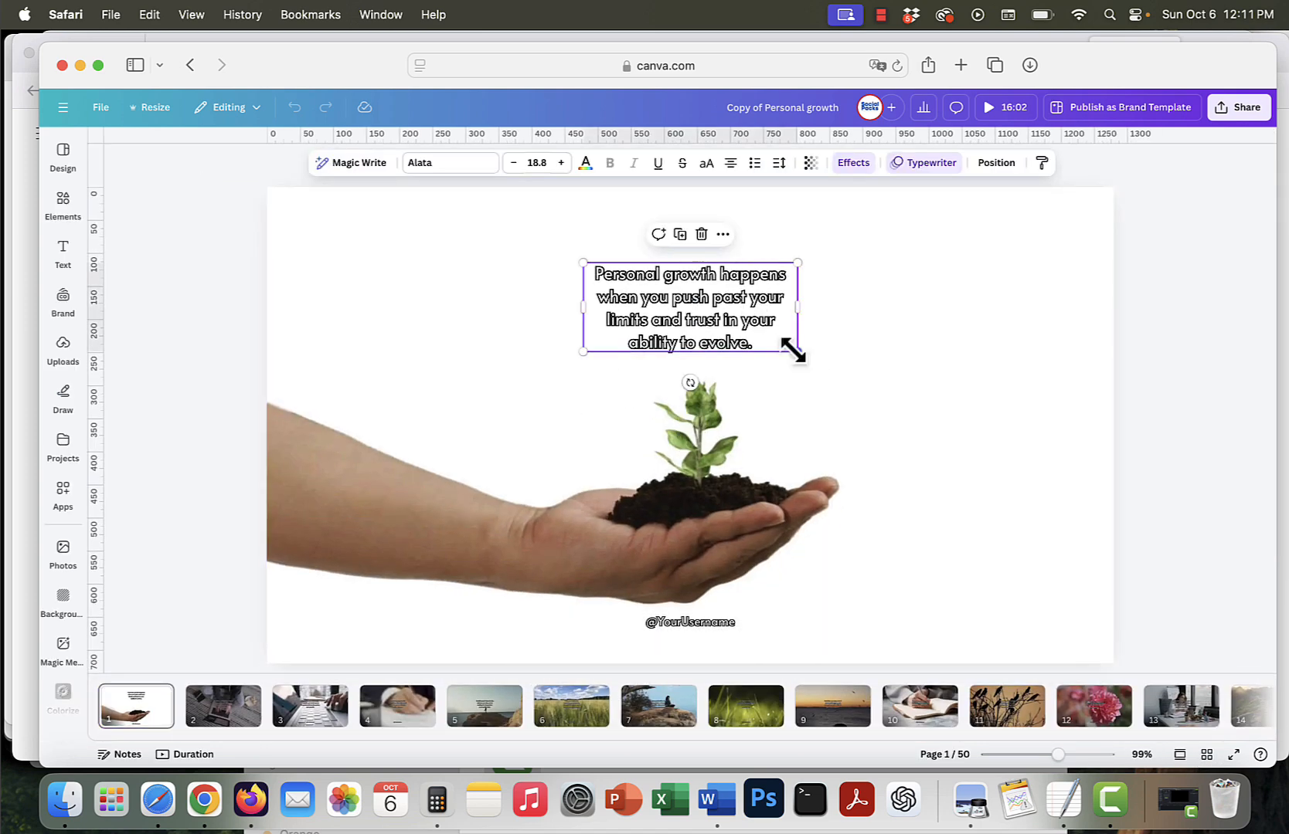
pyautogui.moveTo(796, 351); pyautogui.dragTo(926, 402)
pyautogui.moveTo(586, 265); pyautogui.dragTo(413, 233)
pyautogui.moveTo(795, 262); pyautogui.dragTo(821, 281)
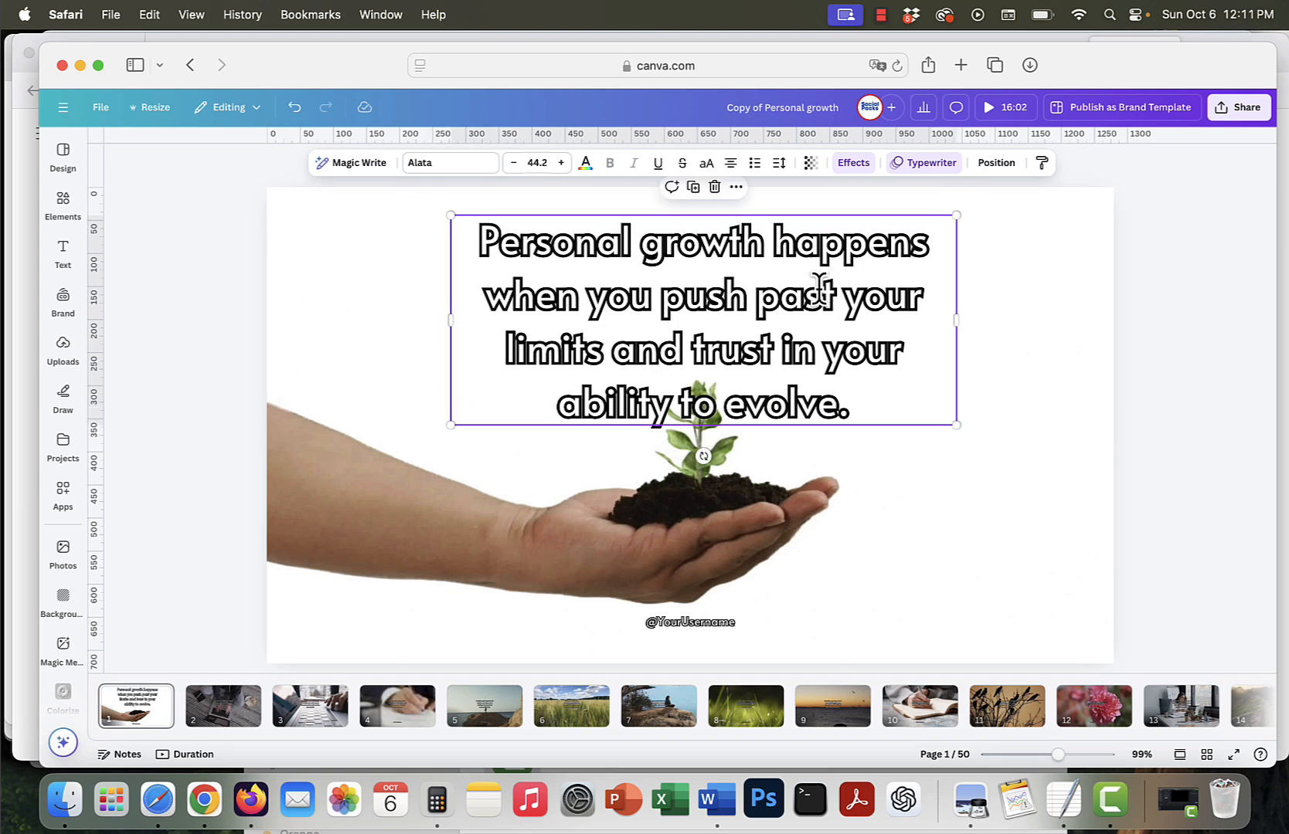
pyautogui.moveTo(939, 415); pyautogui.dragTo(913, 385)
pyautogui.moveTo(840, 319); pyautogui.dragTo(862, 312)
pyautogui.click(969, 463)
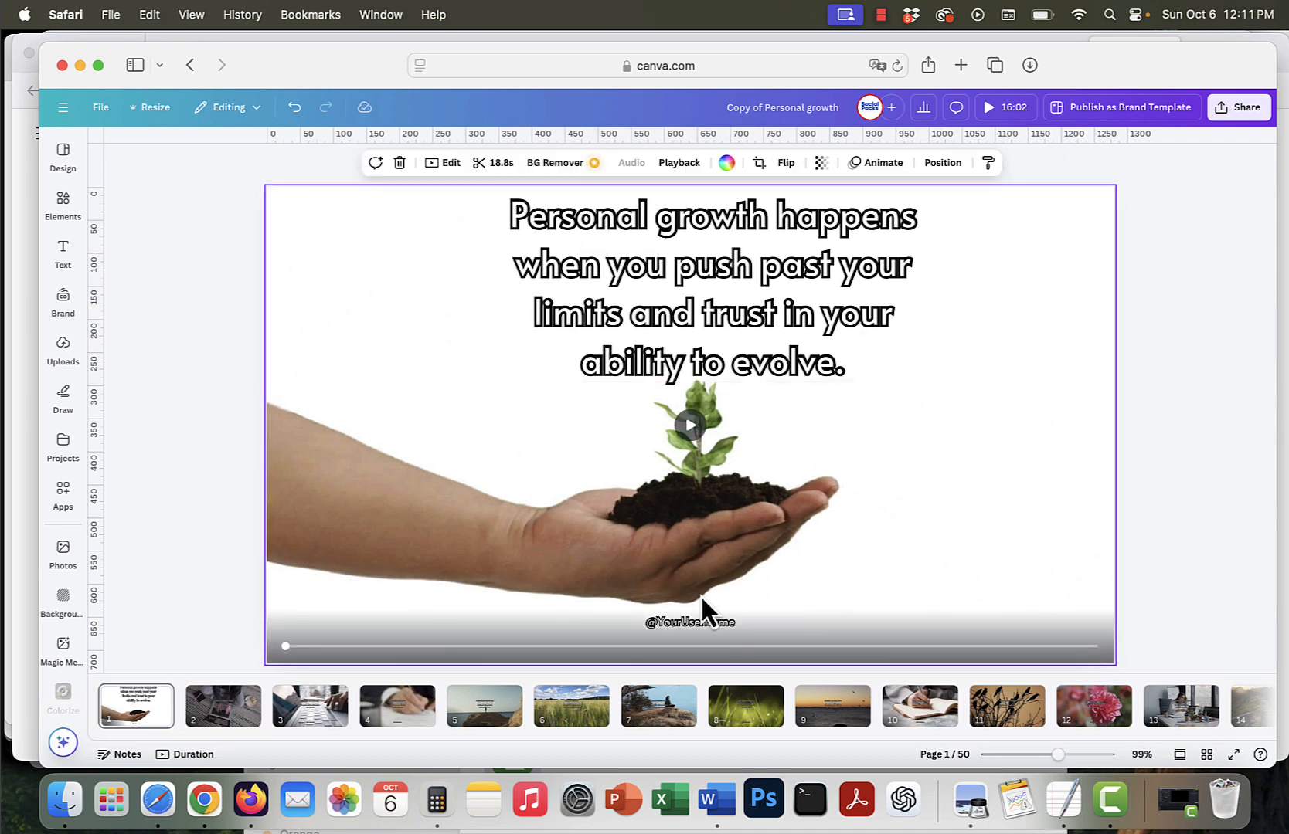
pyautogui.doubleClick(692, 621)
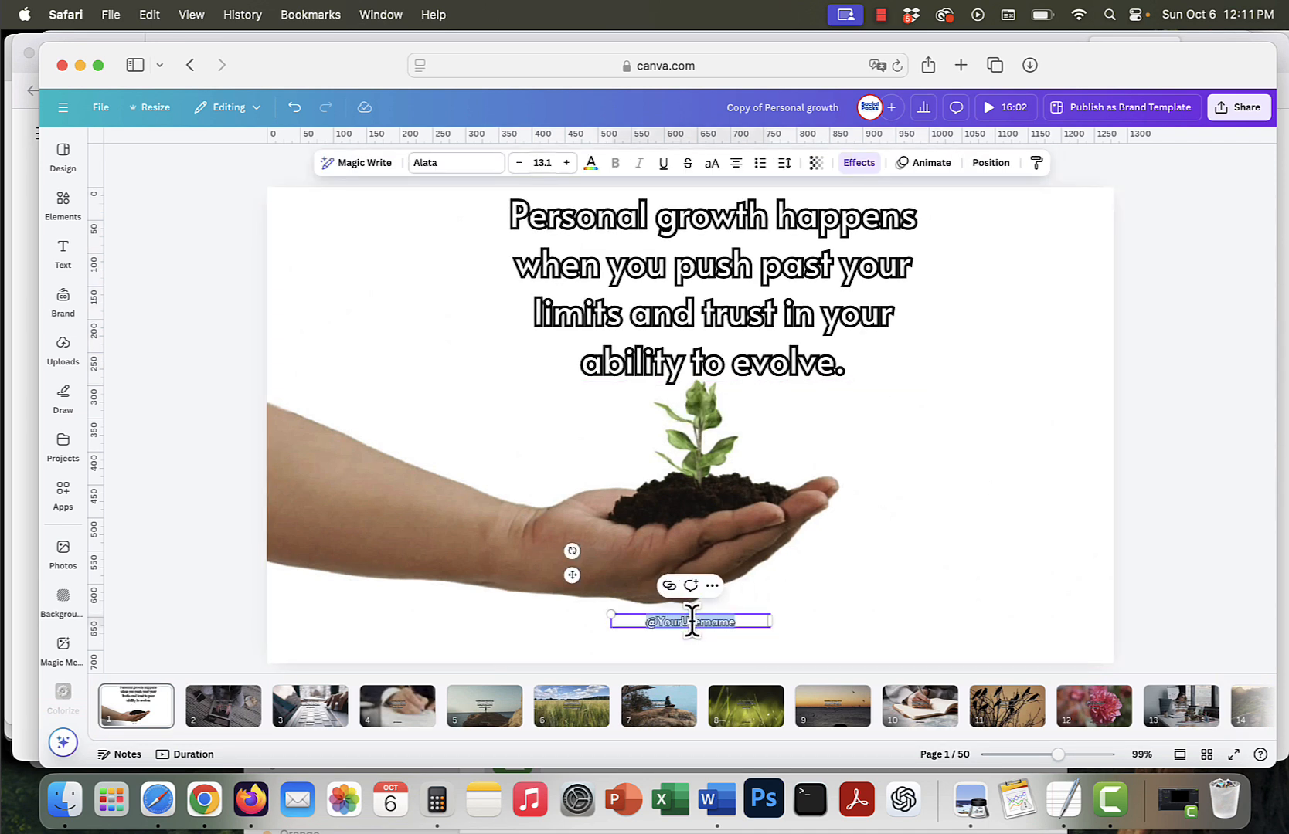
pyautogui.click(661, 622)
pyautogui.moveTo(661, 622); pyautogui.dragTo(748, 616)
pyautogui.press('BackSpace')
pyautogui.write('ekithub')
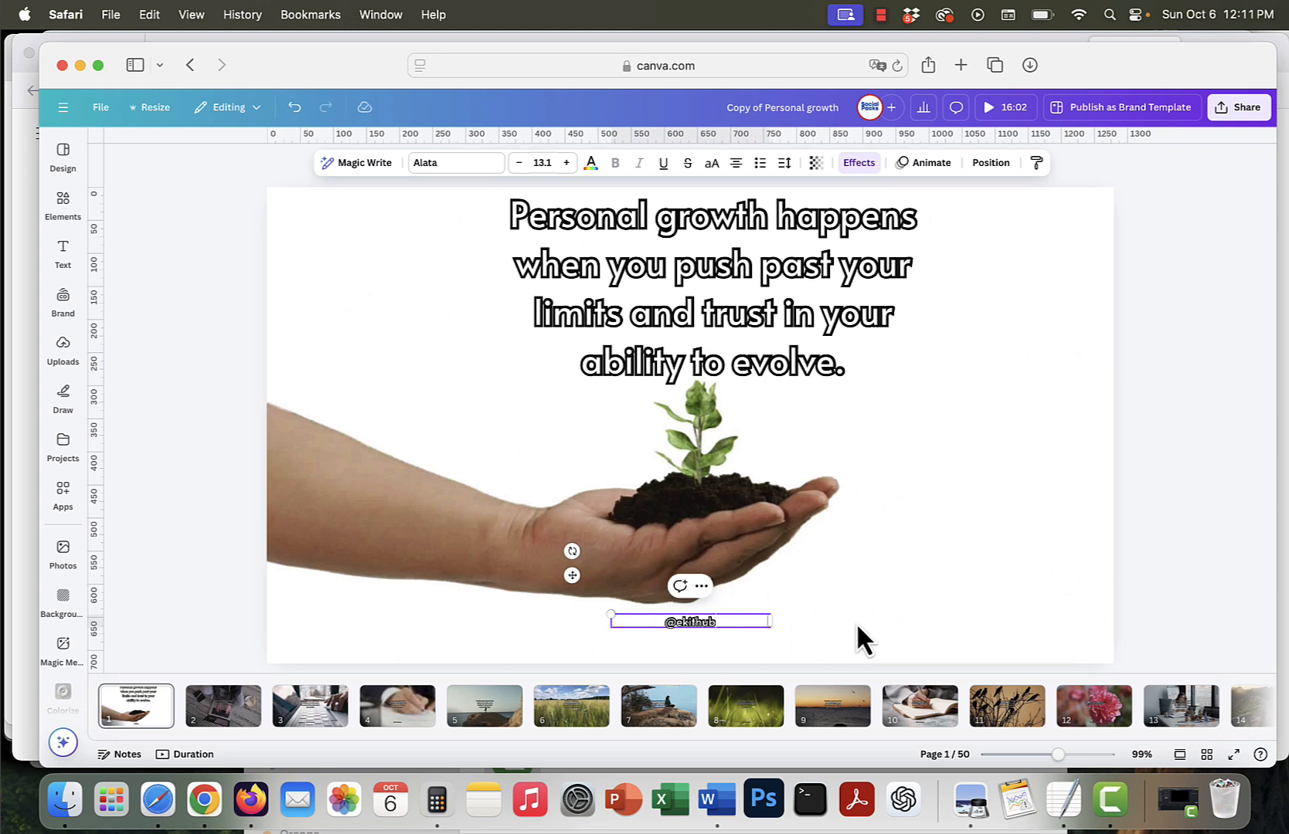
pyautogui.click(857, 621)
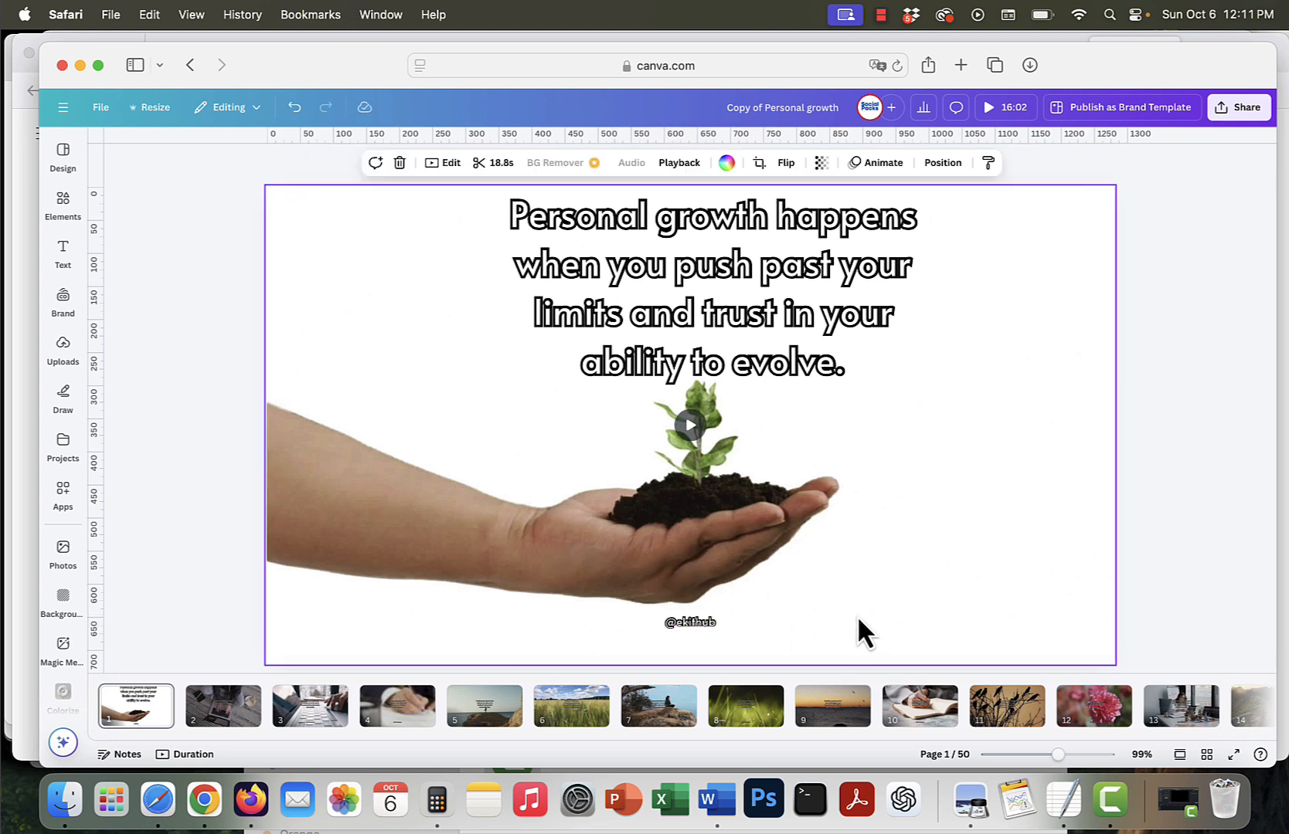
pyautogui.click(220, 722)
pyautogui.click(143, 725)
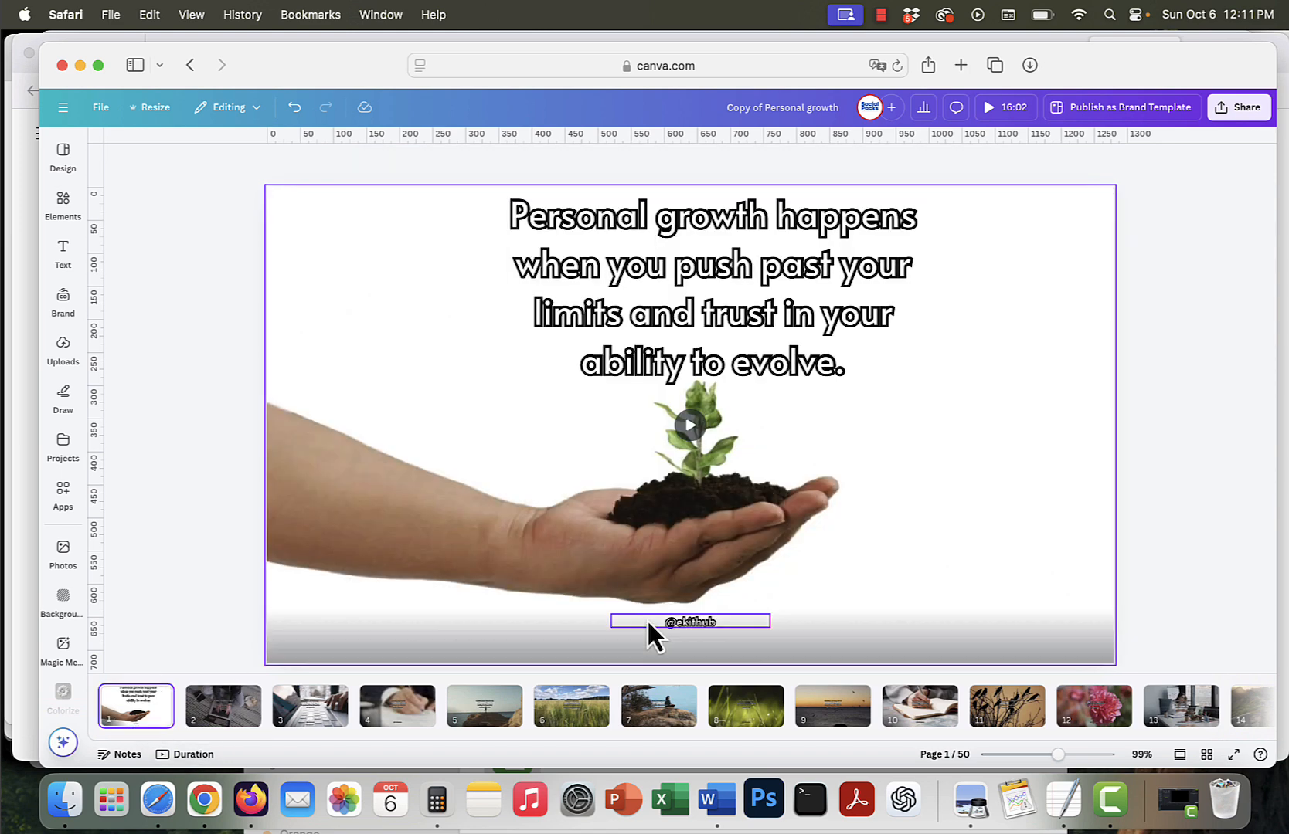
pyautogui.click(694, 622)
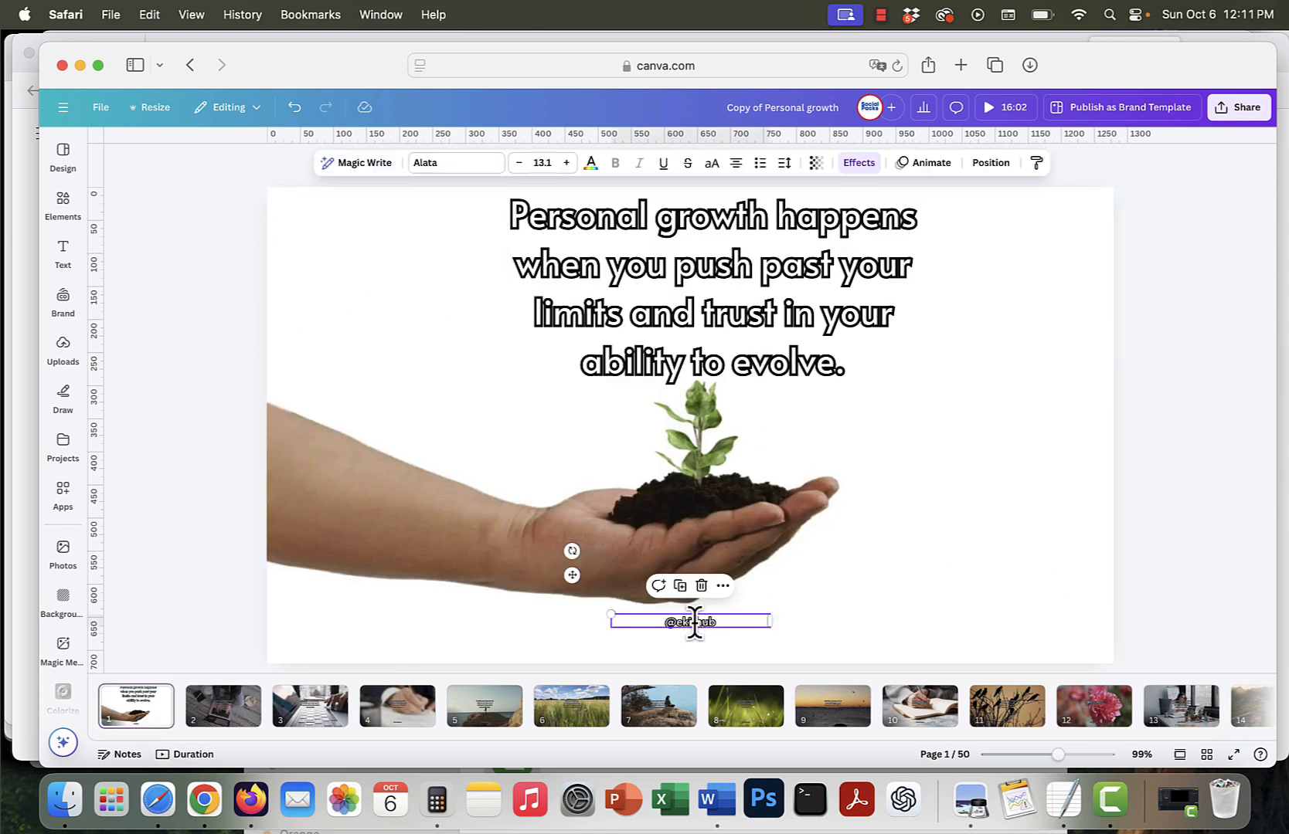
pyautogui.click(723, 586)
pyautogui.click(758, 215)
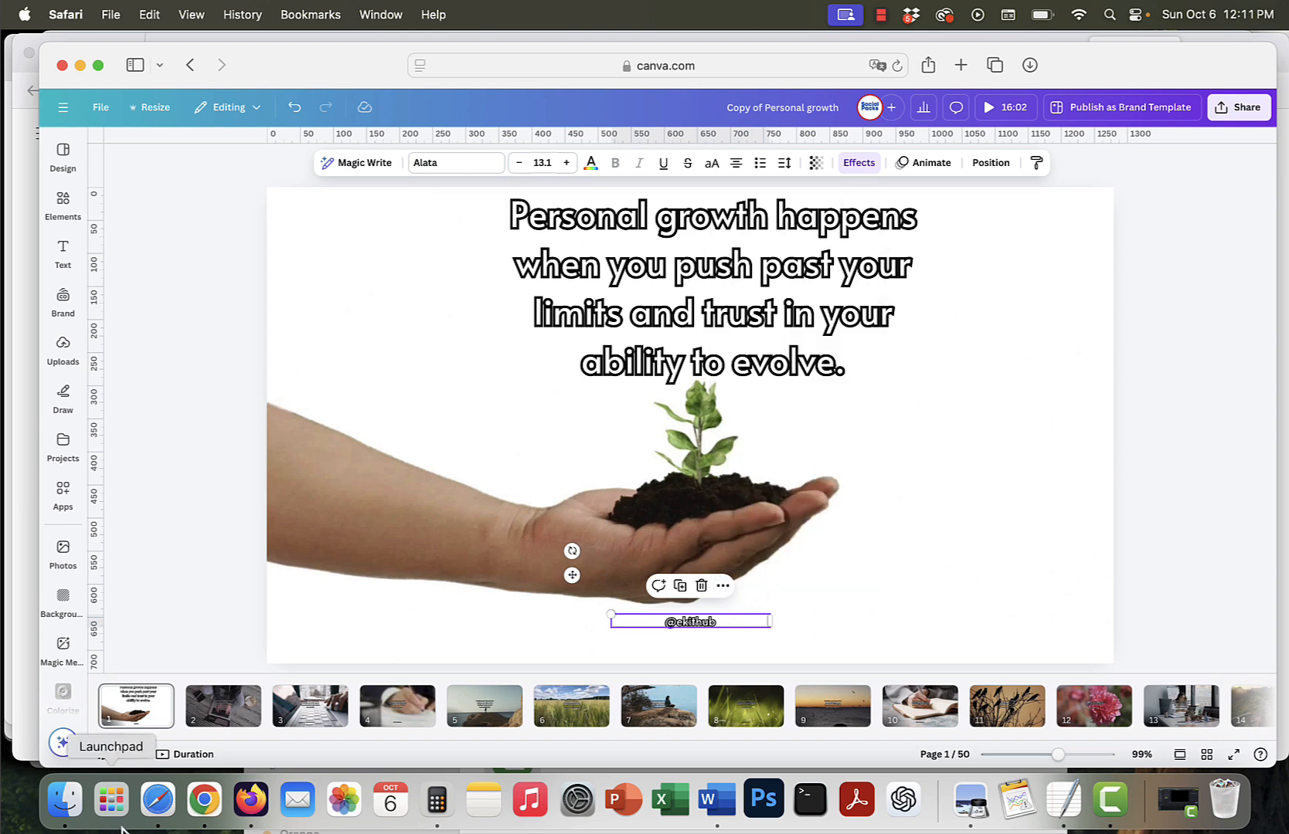
pyautogui.click(222, 714)
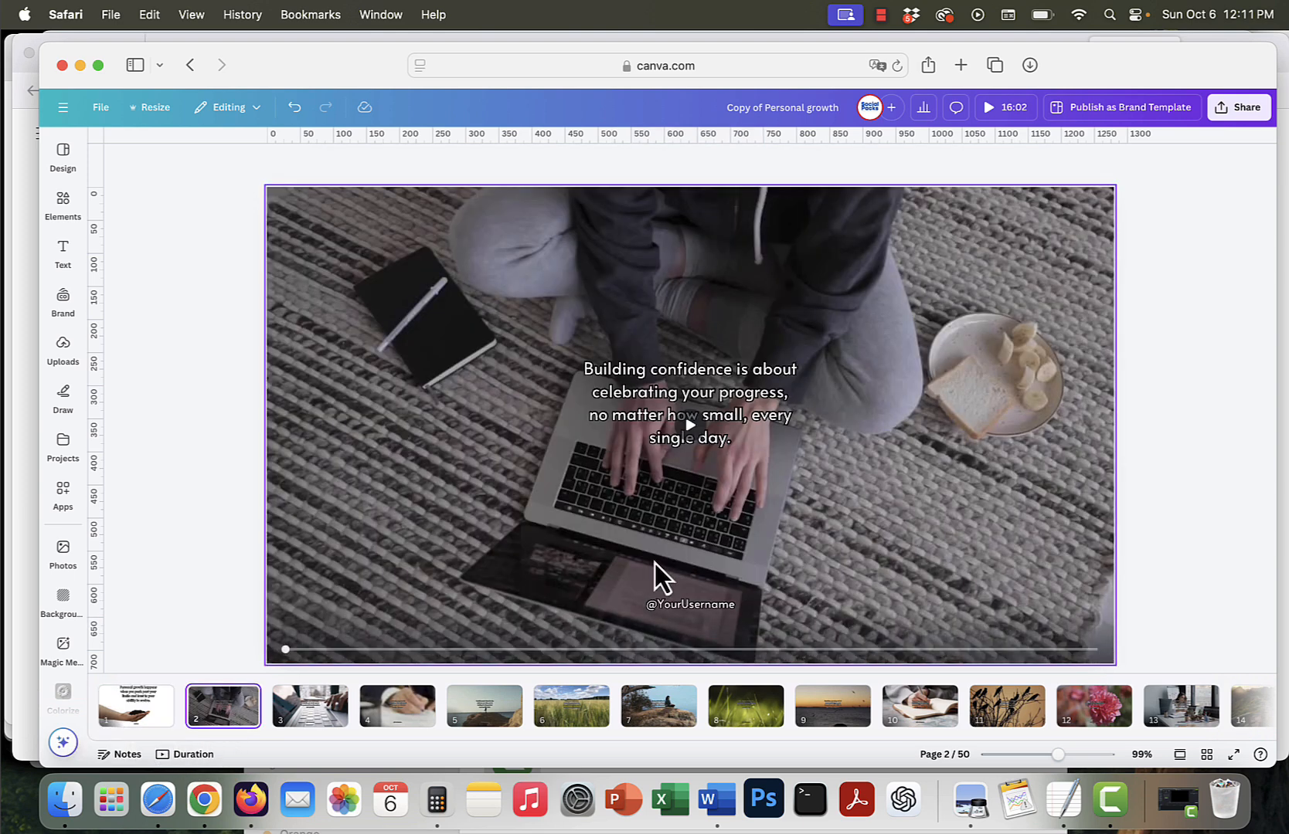
pyautogui.press('super+v')
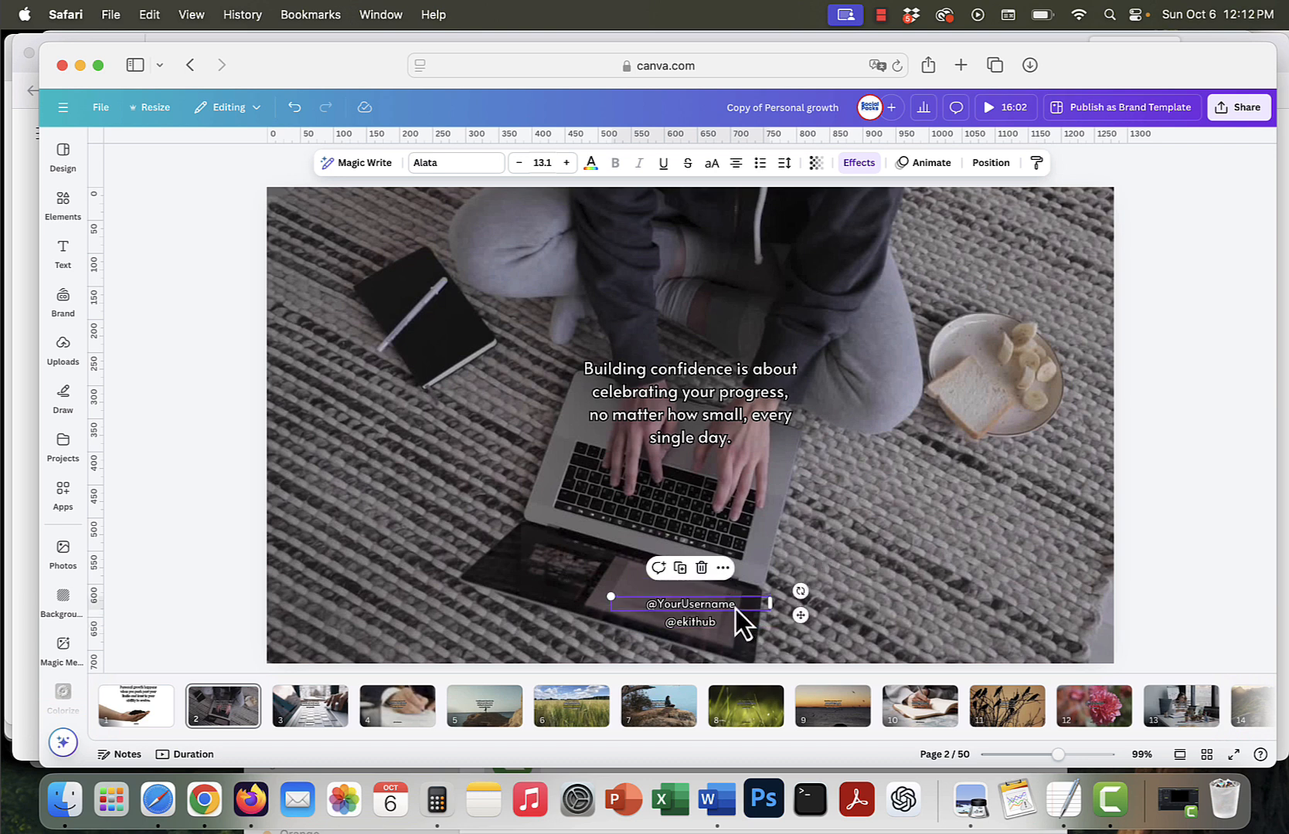
pyautogui.click(701, 568)
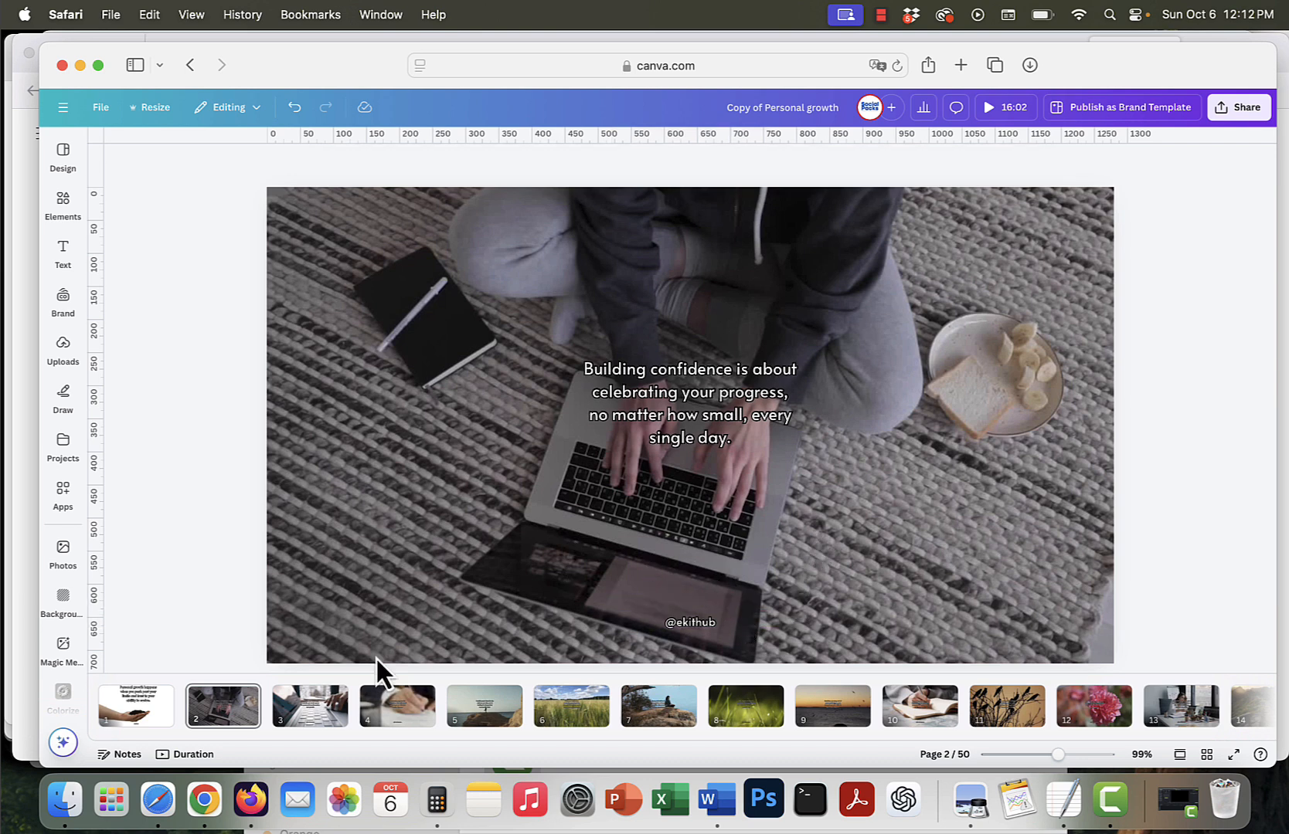
pyautogui.click(310, 707)
pyautogui.click(690, 603)
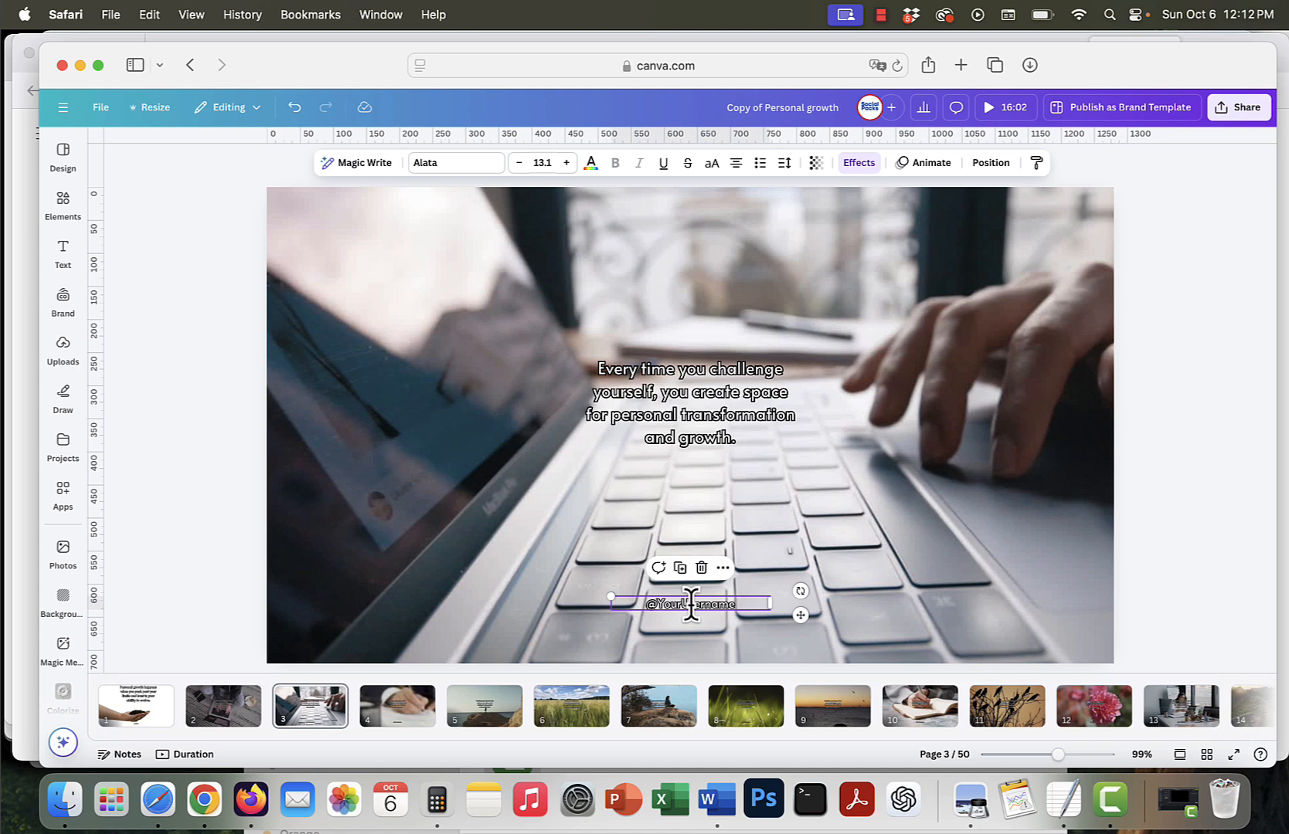
pyautogui.click(701, 568)
pyautogui.press('super+z')
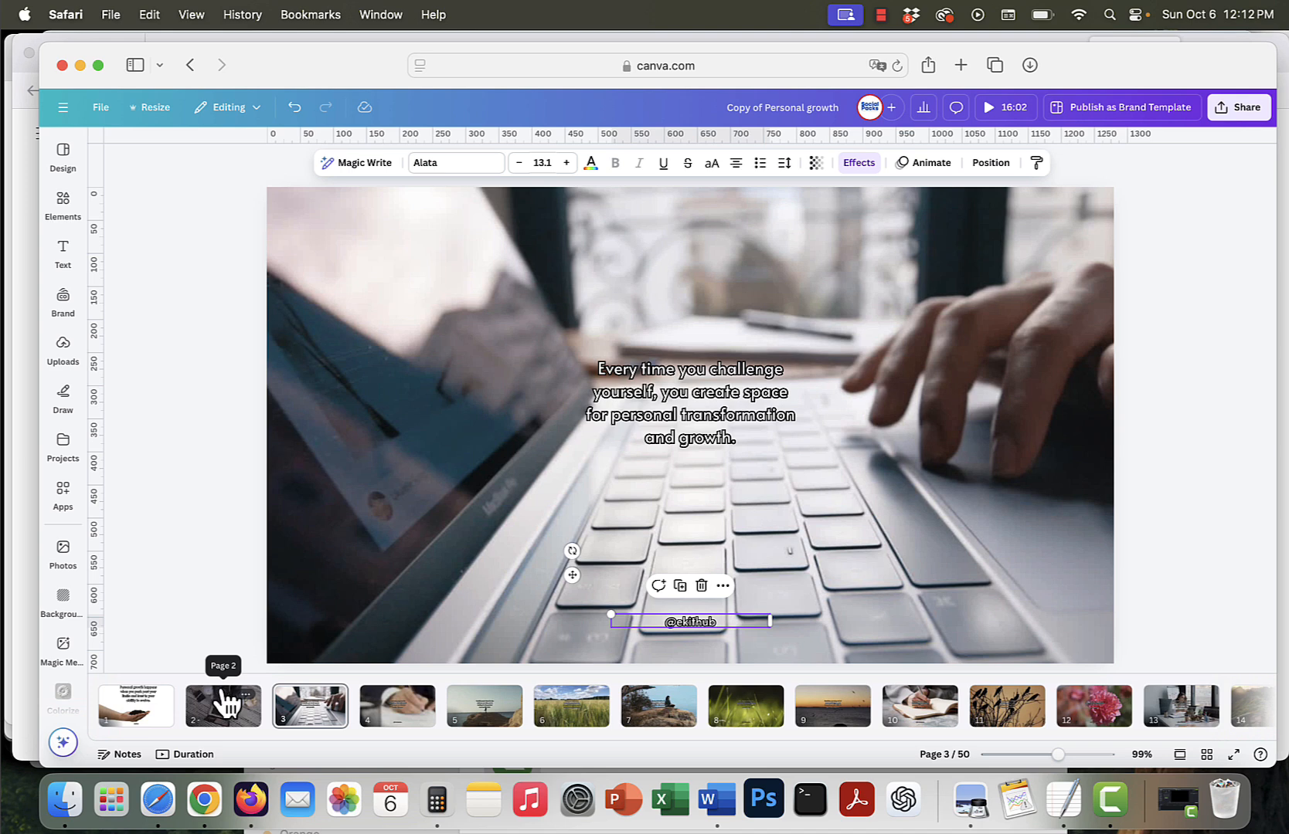
# Step: Enlarge the quote text on page 3 and reposition it over the laptop video
pyautogui.click(582, 377)
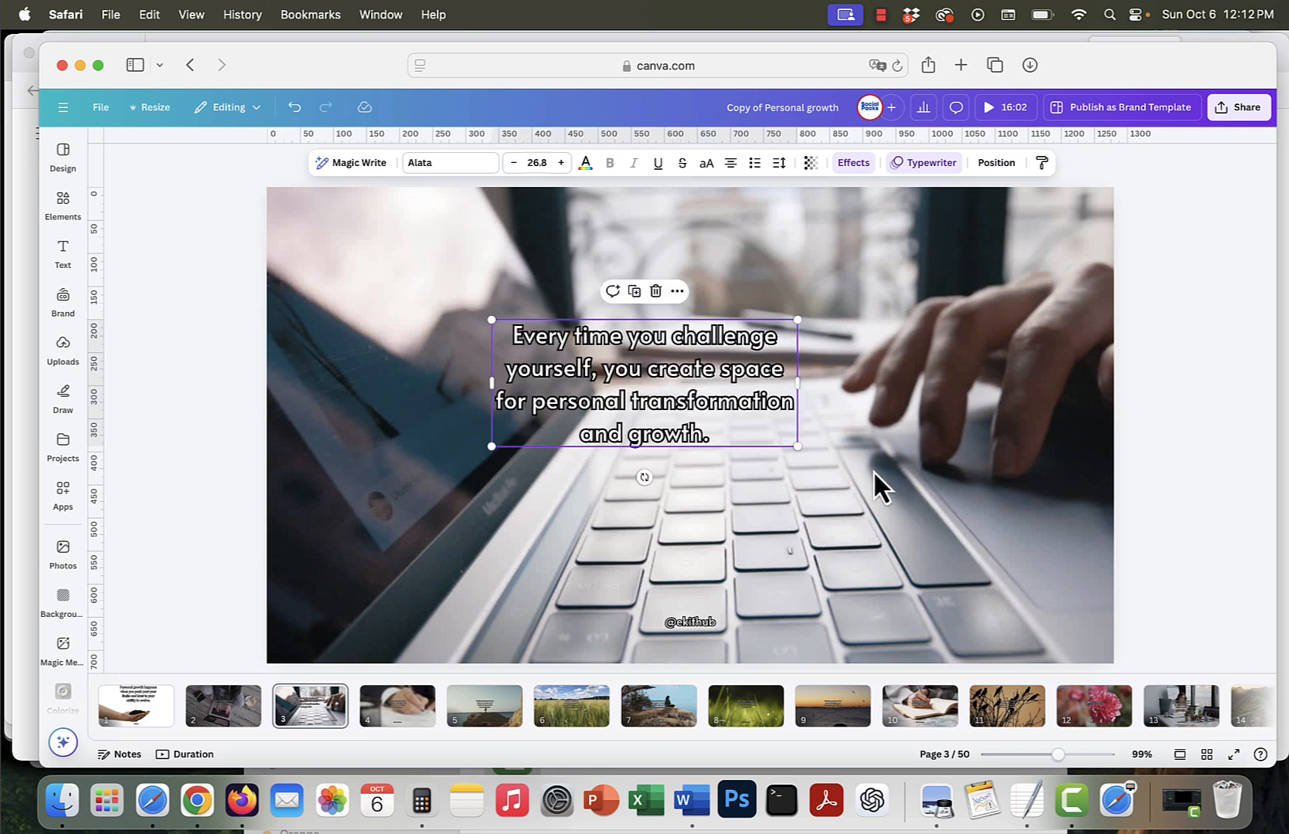
pyautogui.moveTo(873, 470); pyautogui.dragTo(903, 484)
pyautogui.moveTo(735, 421); pyautogui.dragTo(733, 401)
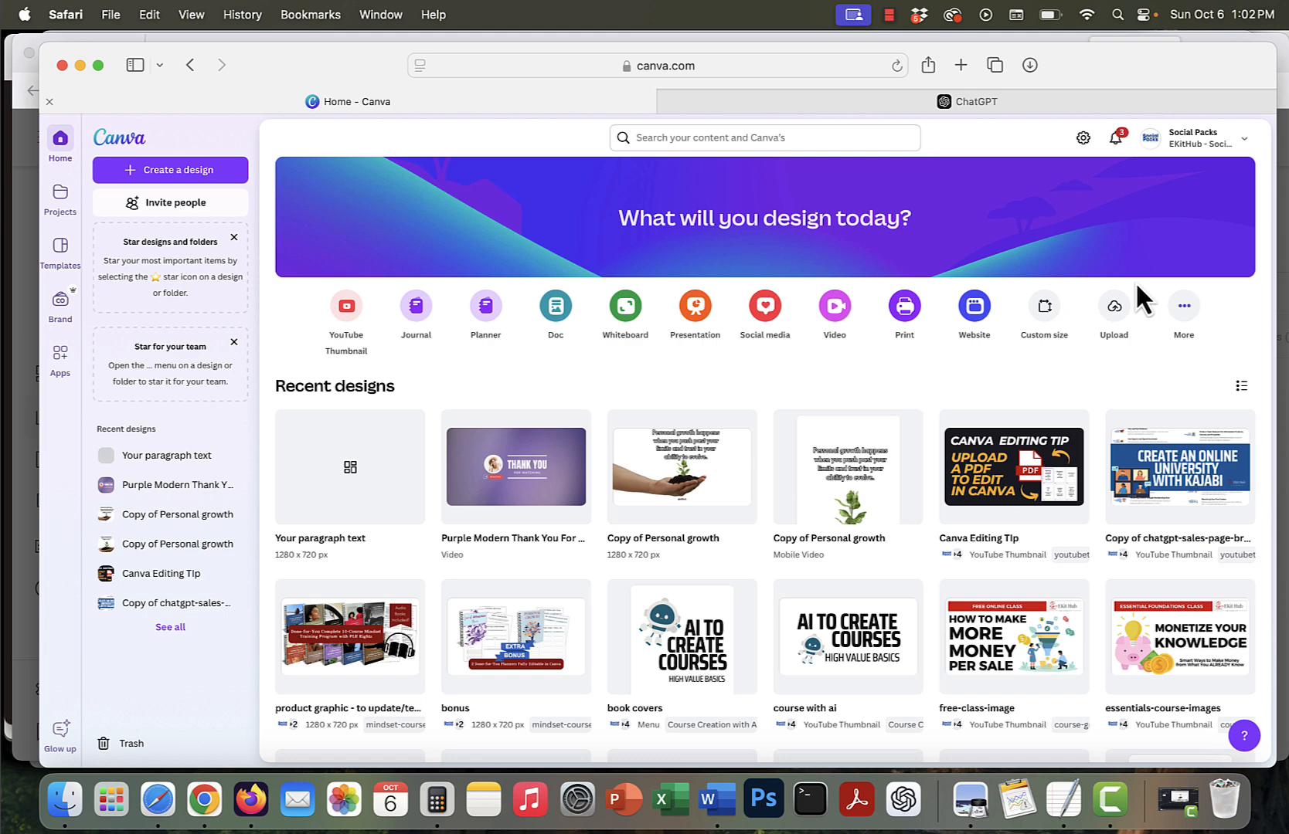
# Step: Create a new blank 1280 × 720 px design and add the uploaded waterfall video to its page
pyautogui.click(160, 171)
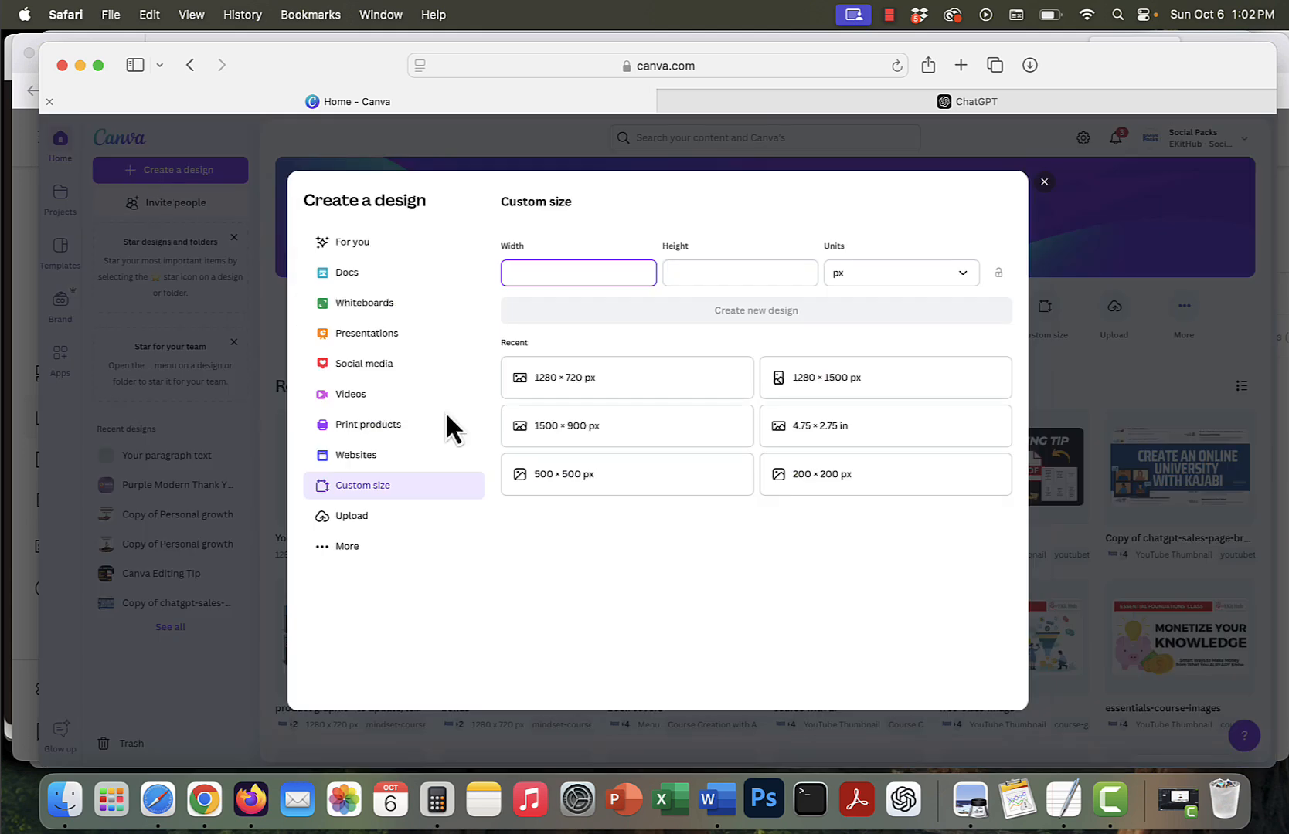
pyautogui.click(554, 395)
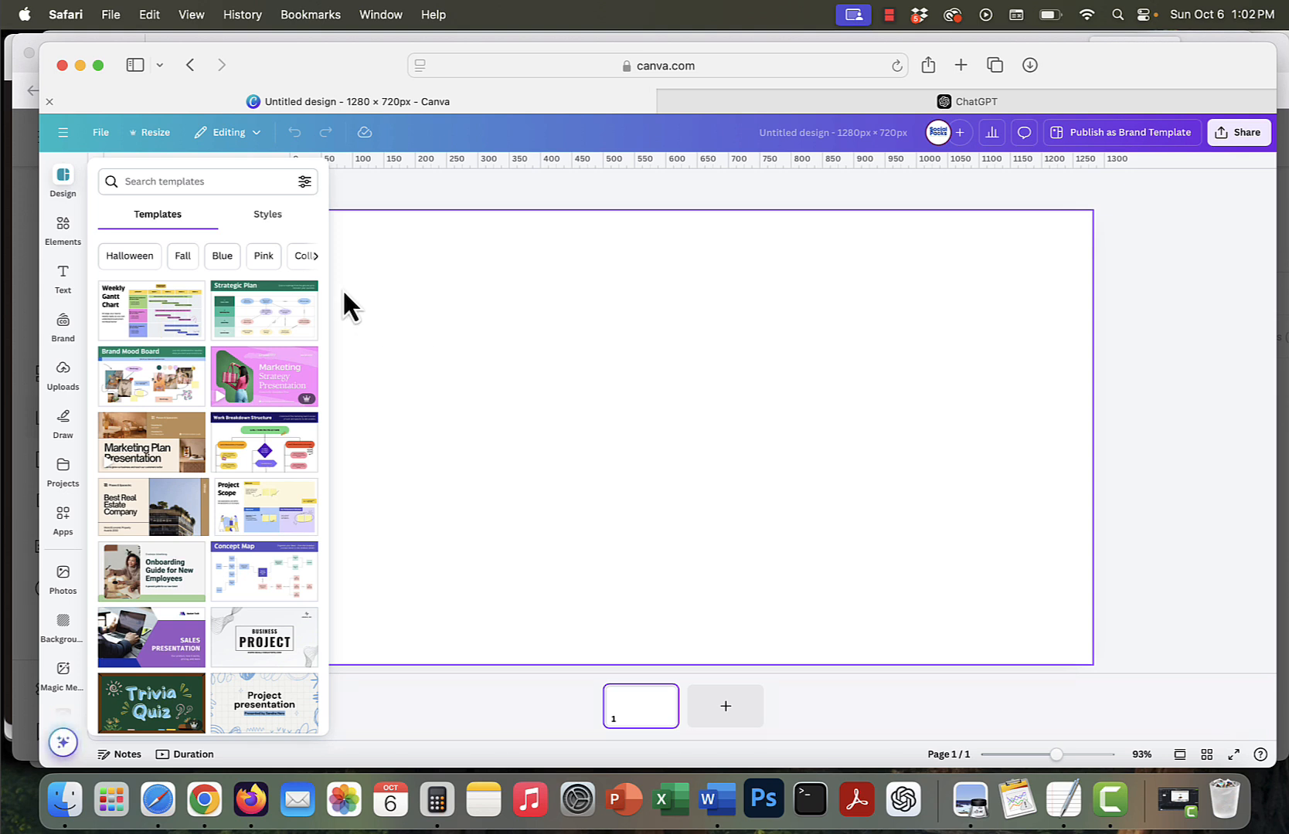
pyautogui.click(64, 380)
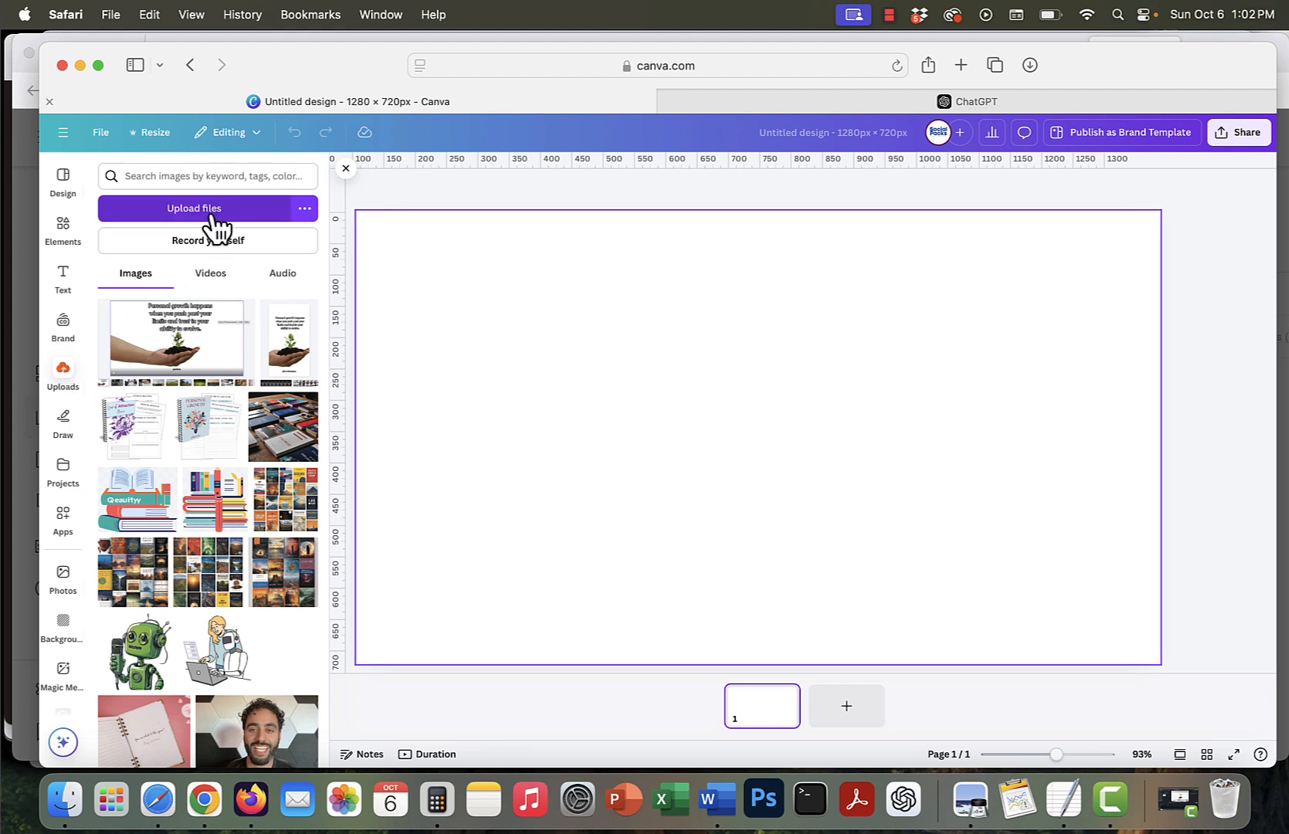
pyautogui.click(218, 275)
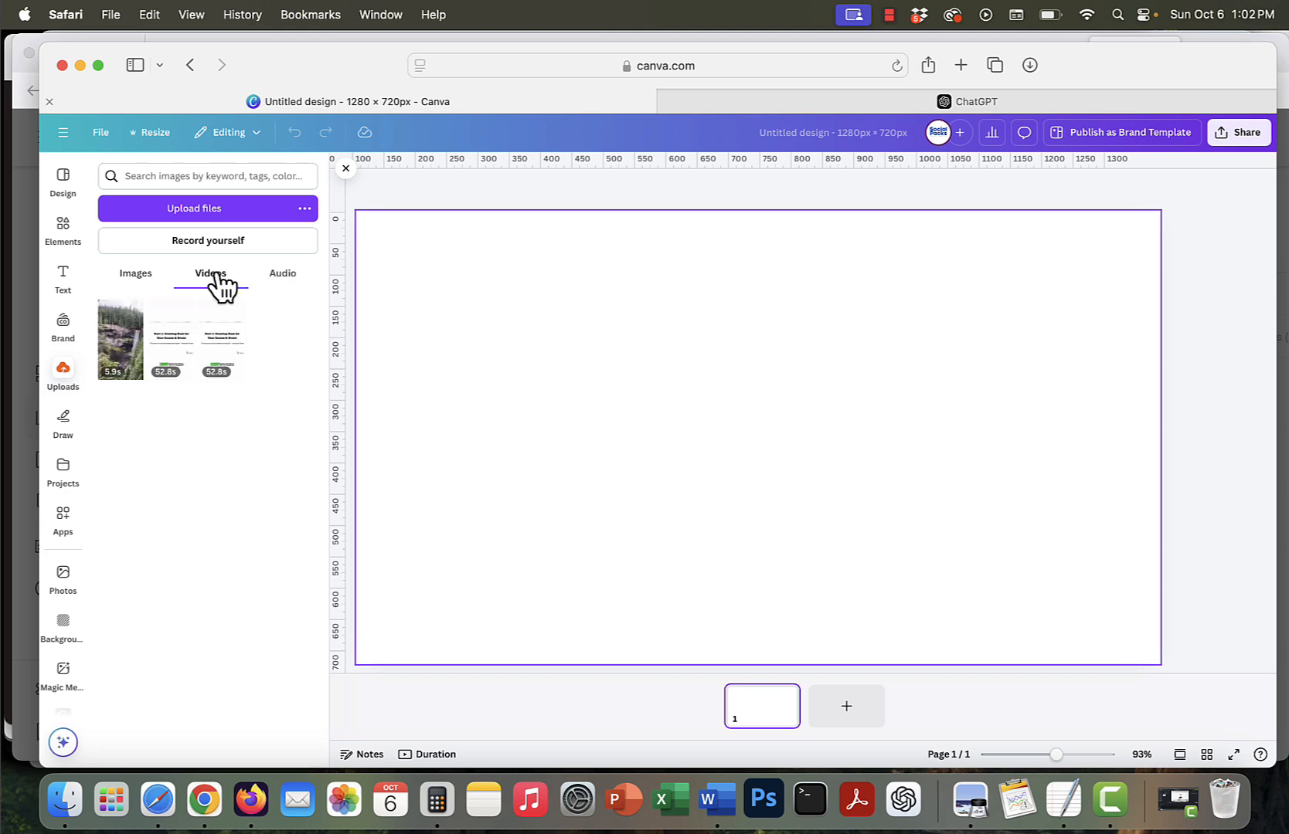
pyautogui.click(116, 354)
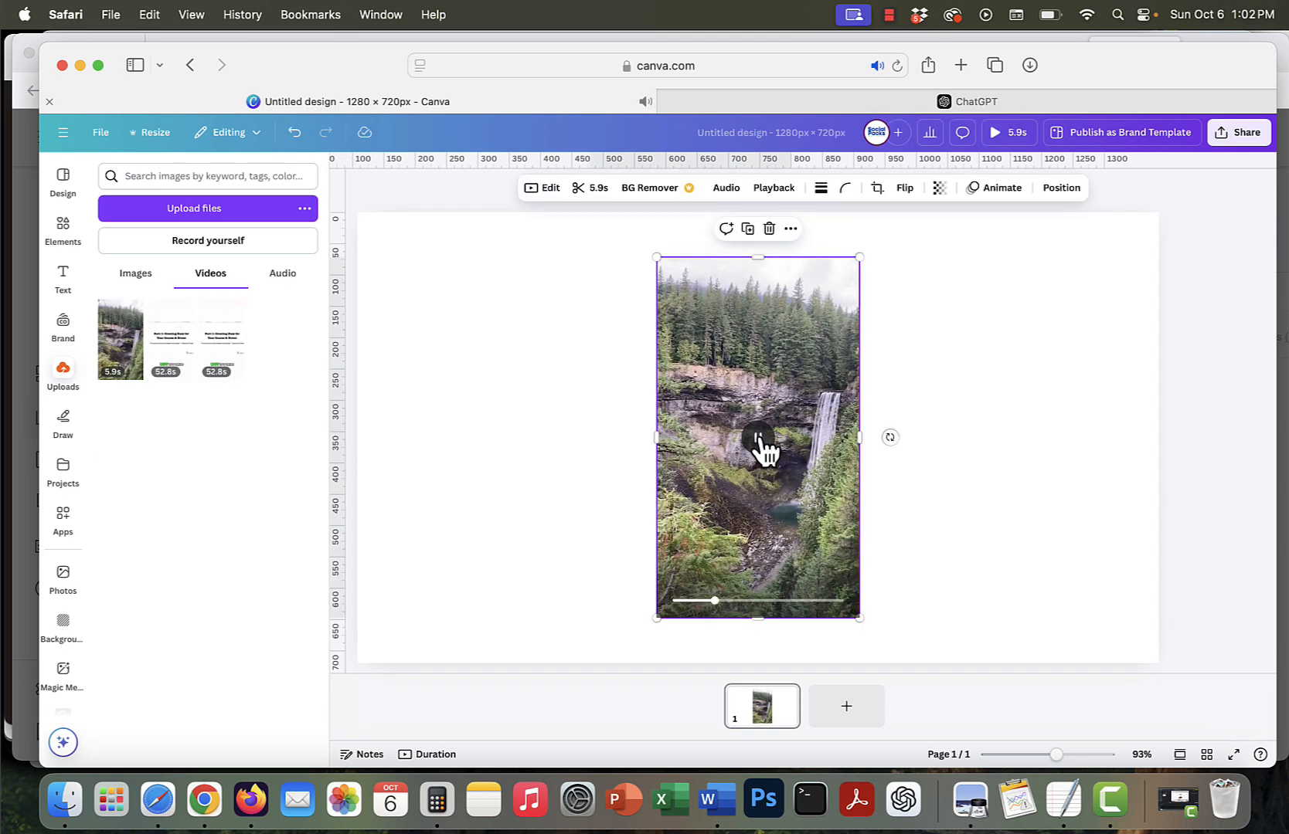
pyautogui.click(759, 439)
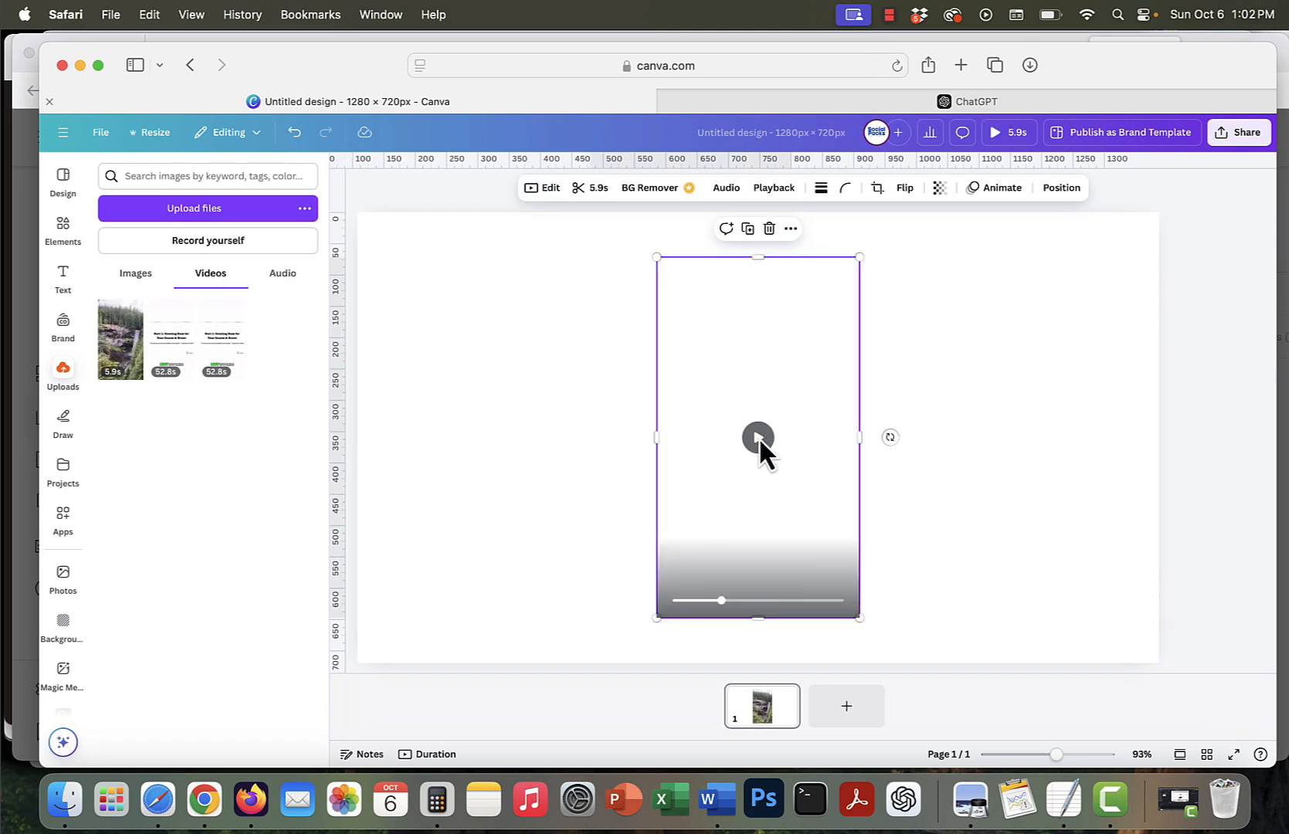
# Step: Mute the waterfall video and enlarge it until it reaches the page's upper edge
pyautogui.click(726, 191)
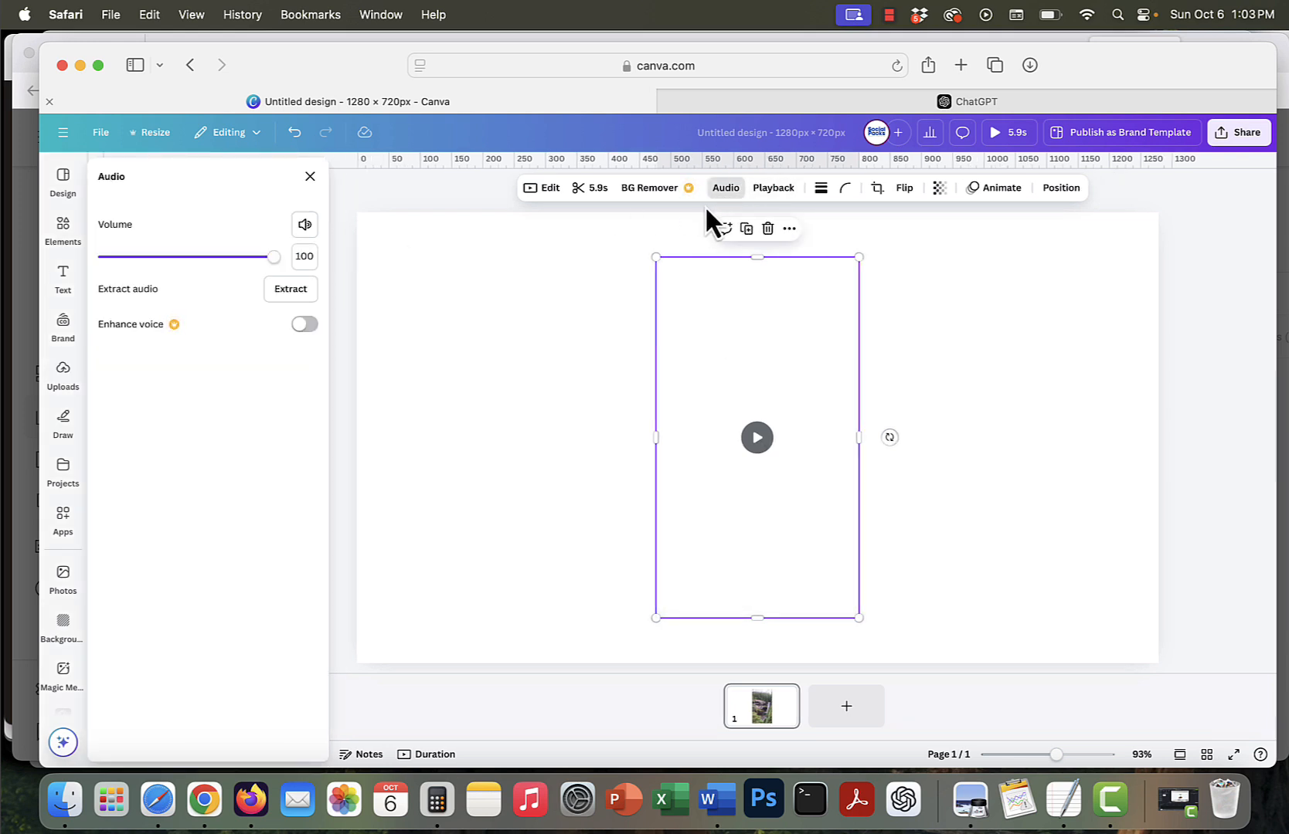
pyautogui.click(305, 225)
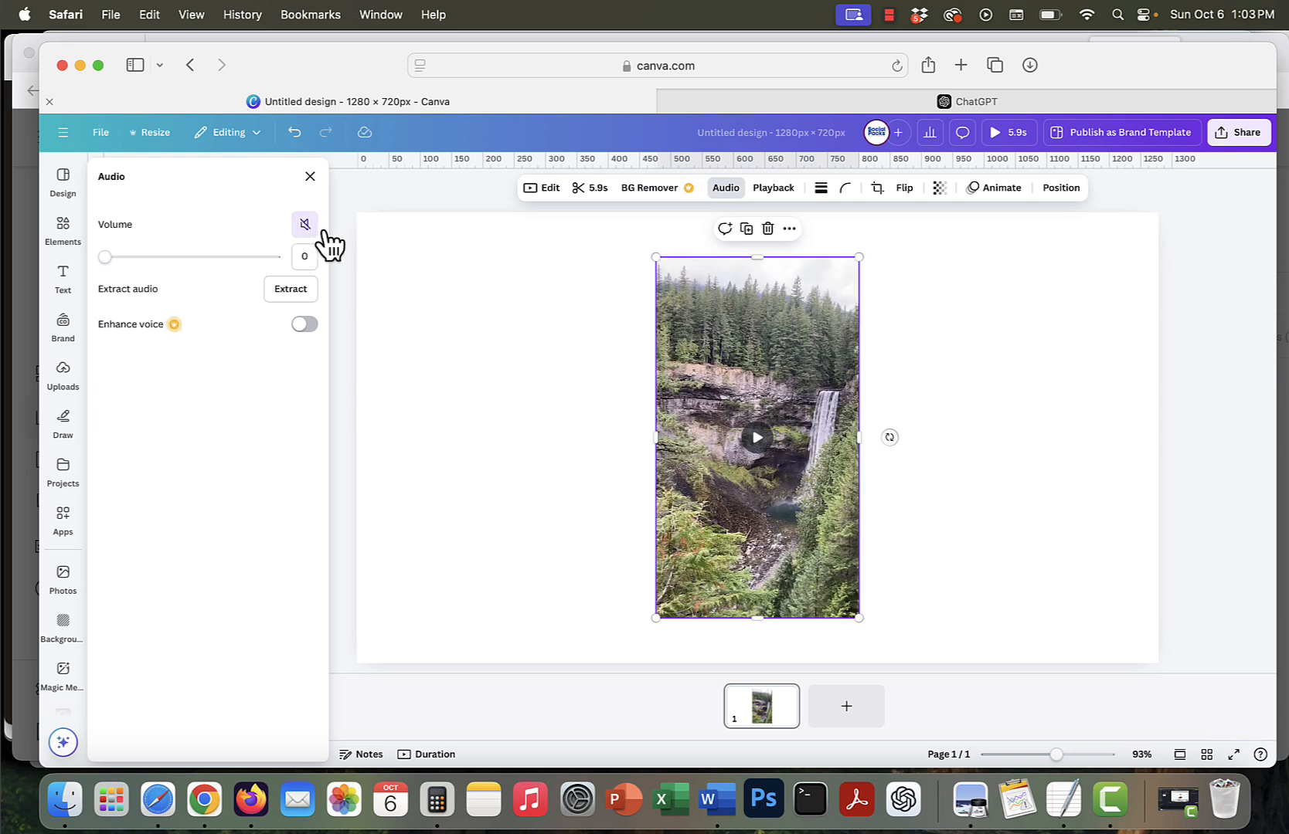
pyautogui.moveTo(856, 258); pyautogui.dragTo(914, 235)
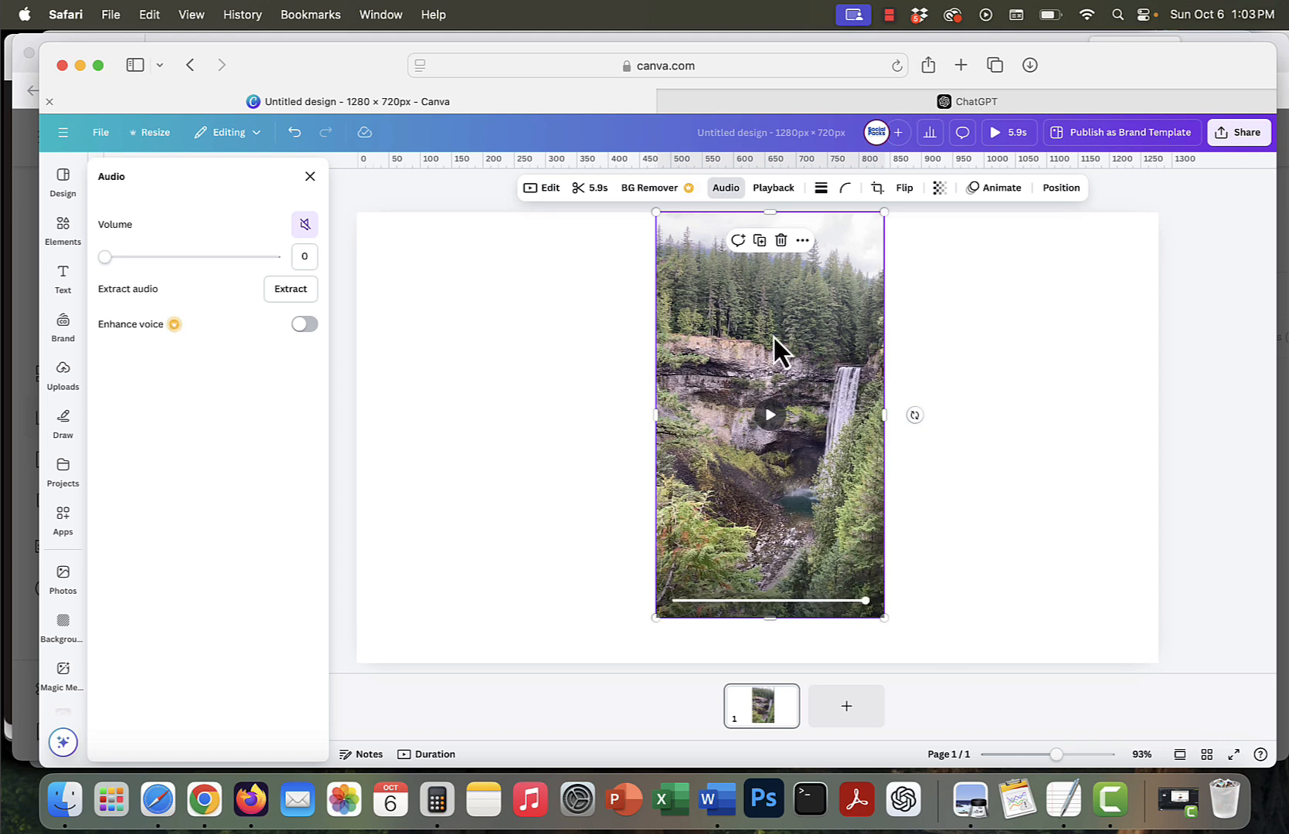
# Step: Move the waterfall video to the page's right side and enlarge and widen it until it fills the right half
pyautogui.moveTo(776, 351); pyautogui.dragTo(919, 344)
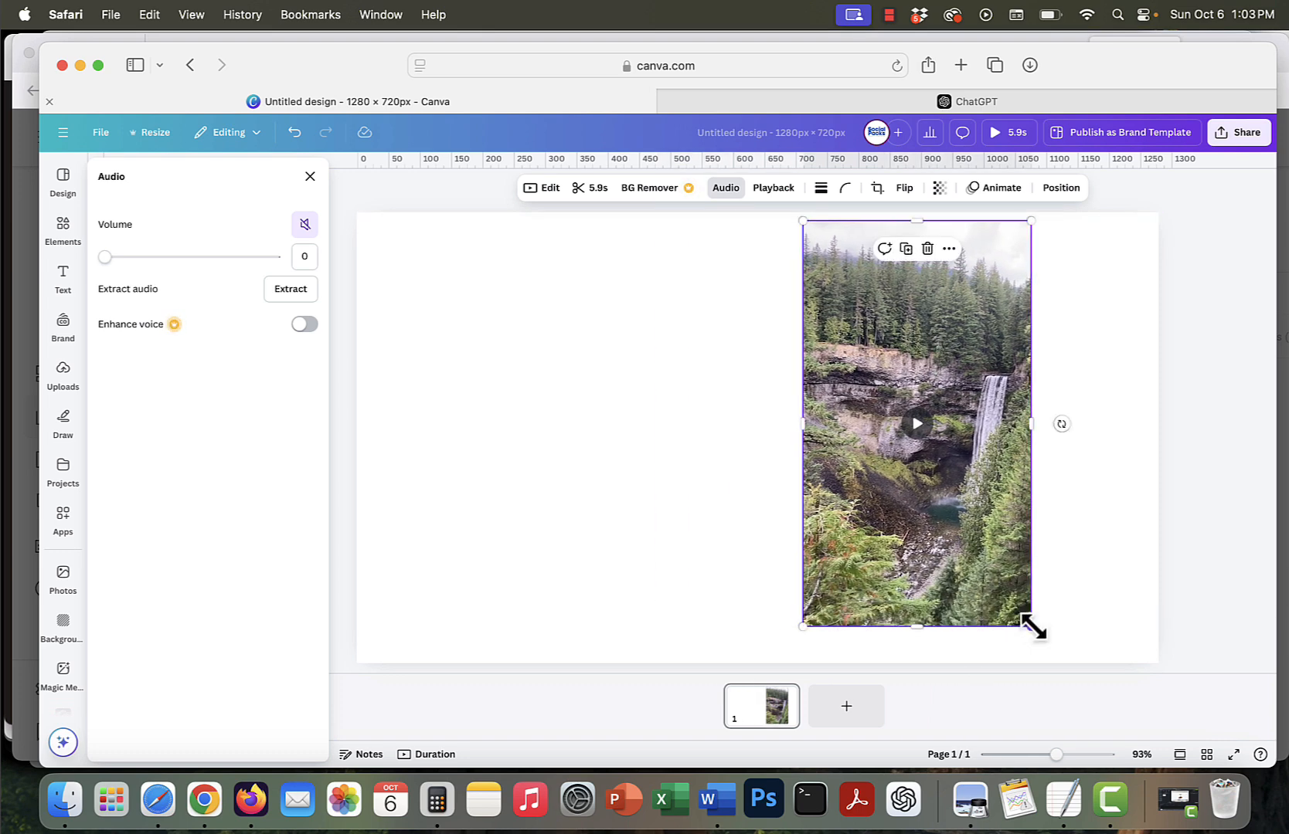
pyautogui.moveTo(1031, 625); pyautogui.dragTo(1051, 663)
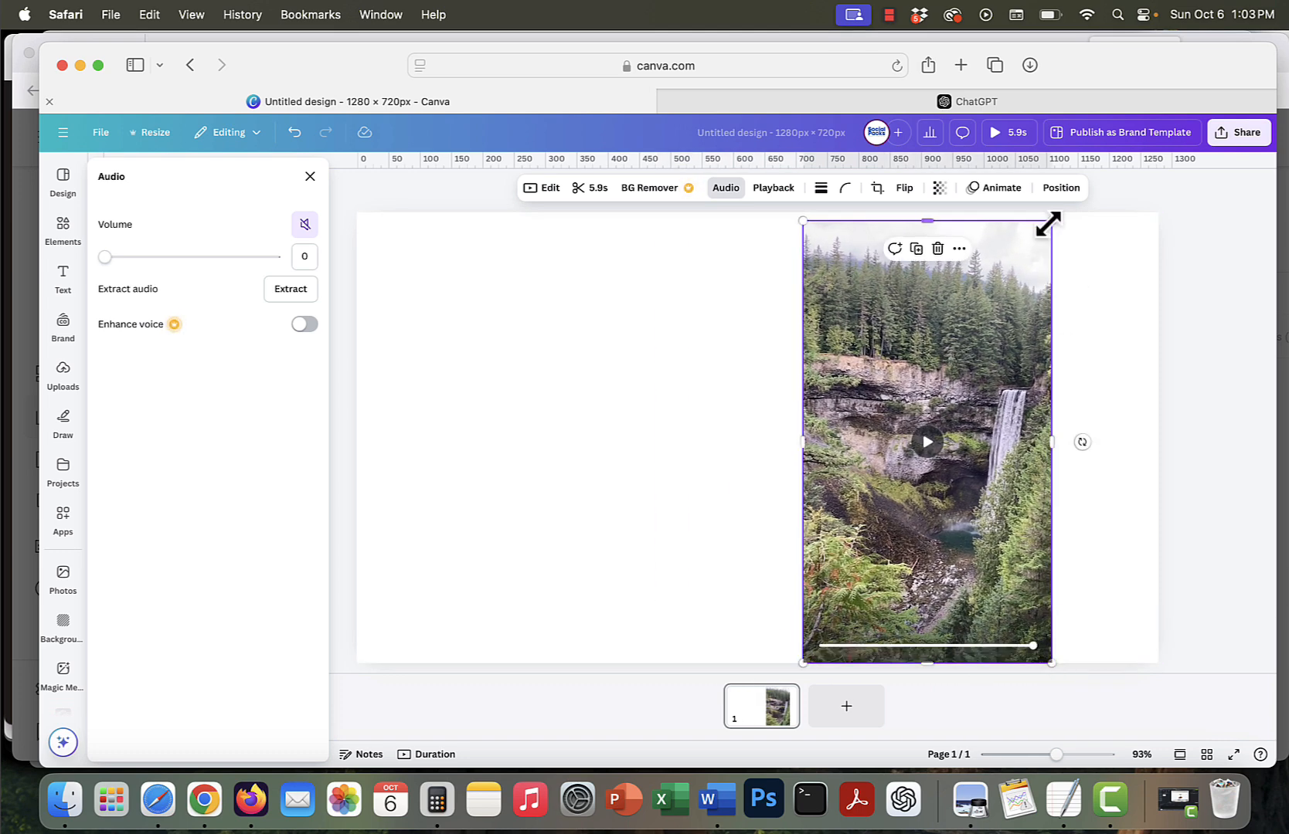
pyautogui.moveTo(1051, 221); pyautogui.dragTo(1182, 164)
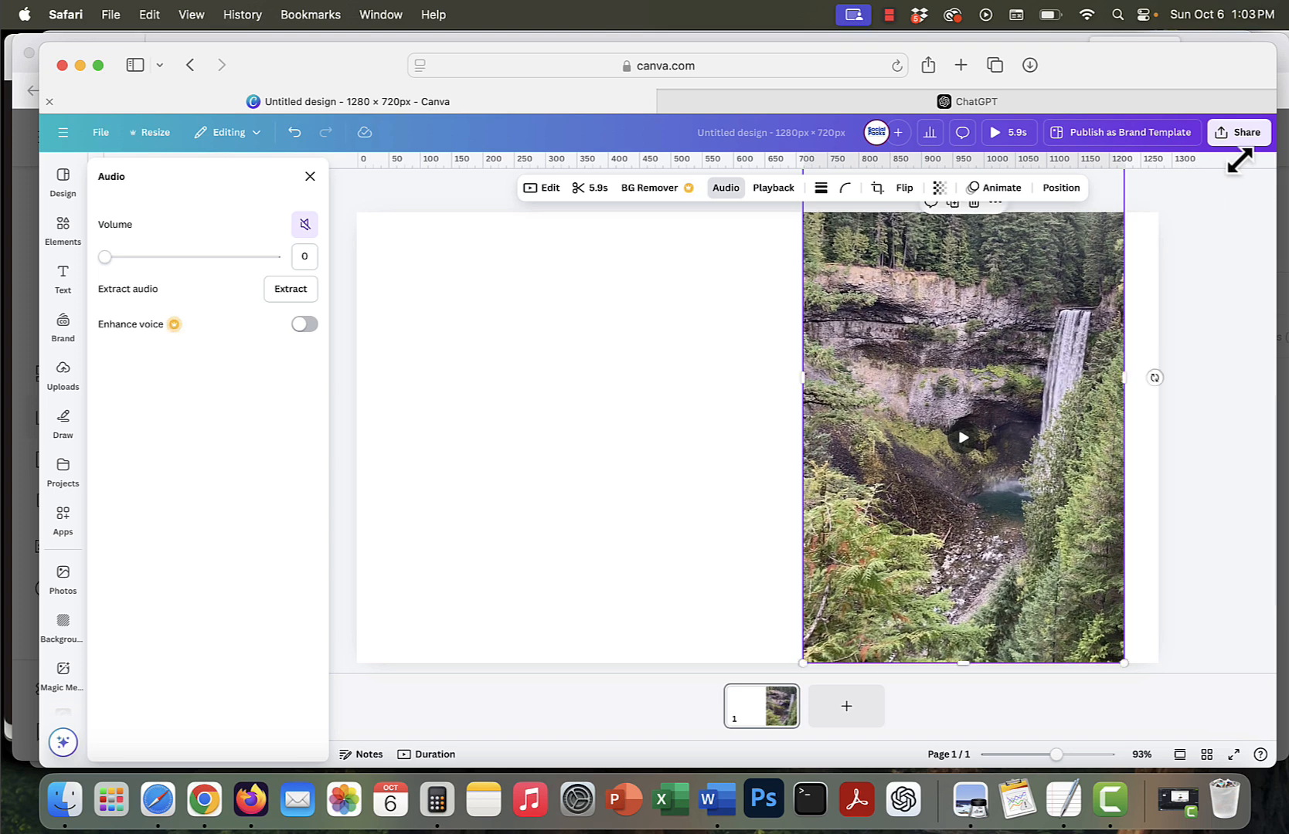
pyautogui.moveTo(1125, 666); pyautogui.dragTo(1230, 722)
pyautogui.moveTo(803, 416); pyautogui.dragTo(751, 414)
pyautogui.moveTo(879, 358); pyautogui.dragTo(884, 358)
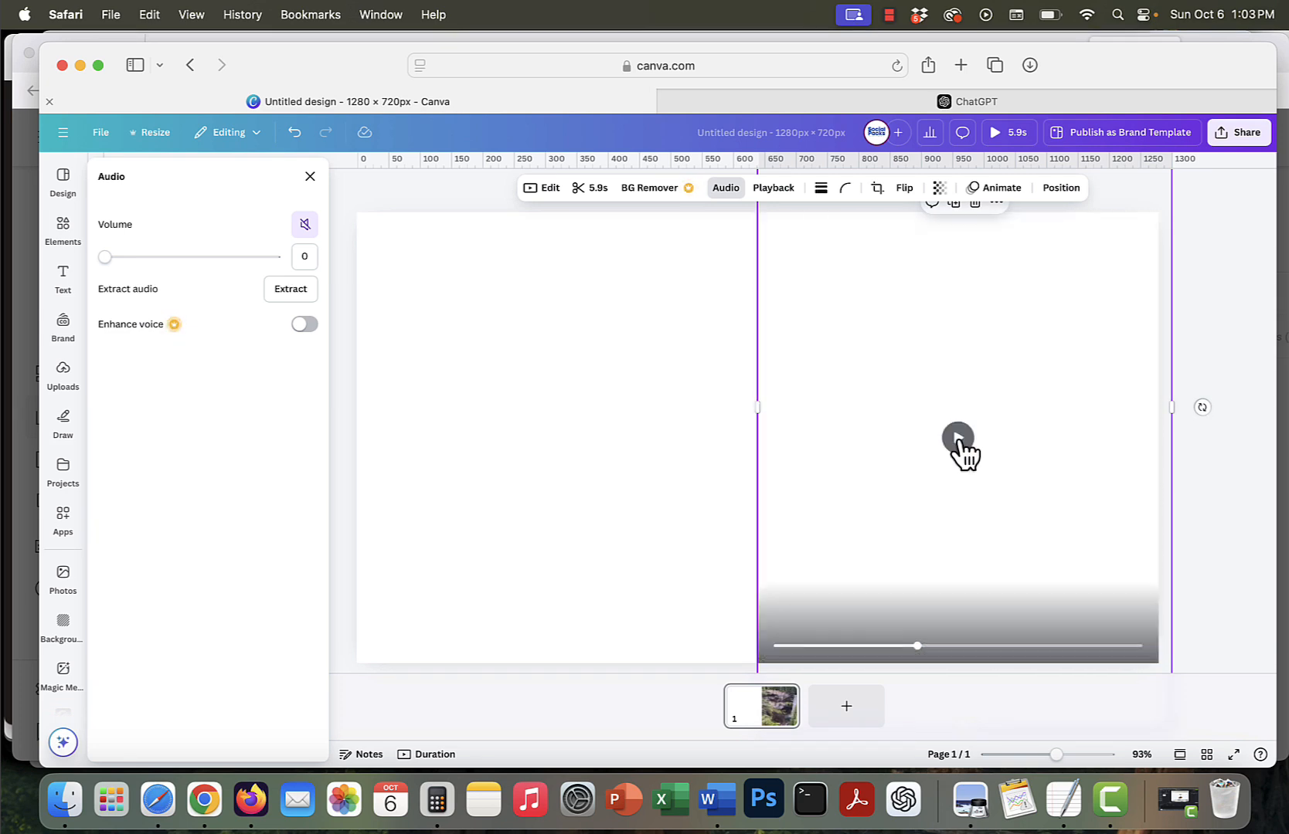
pyautogui.click(576, 439)
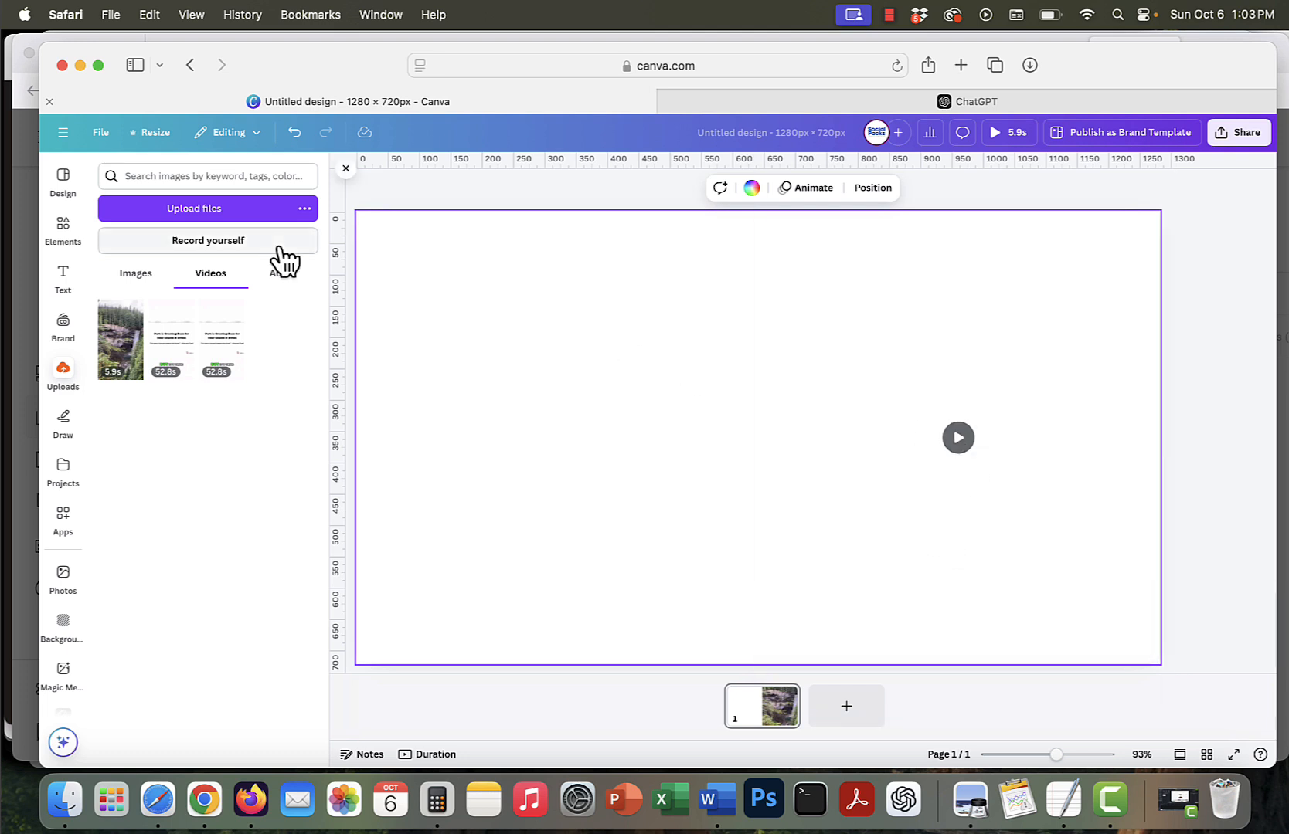
# Step: Add a text box on the page's blank left half with the quote beginning "Like the waterfall, let your growth flow with purpose" and scale it down
pyautogui.click(63, 277)
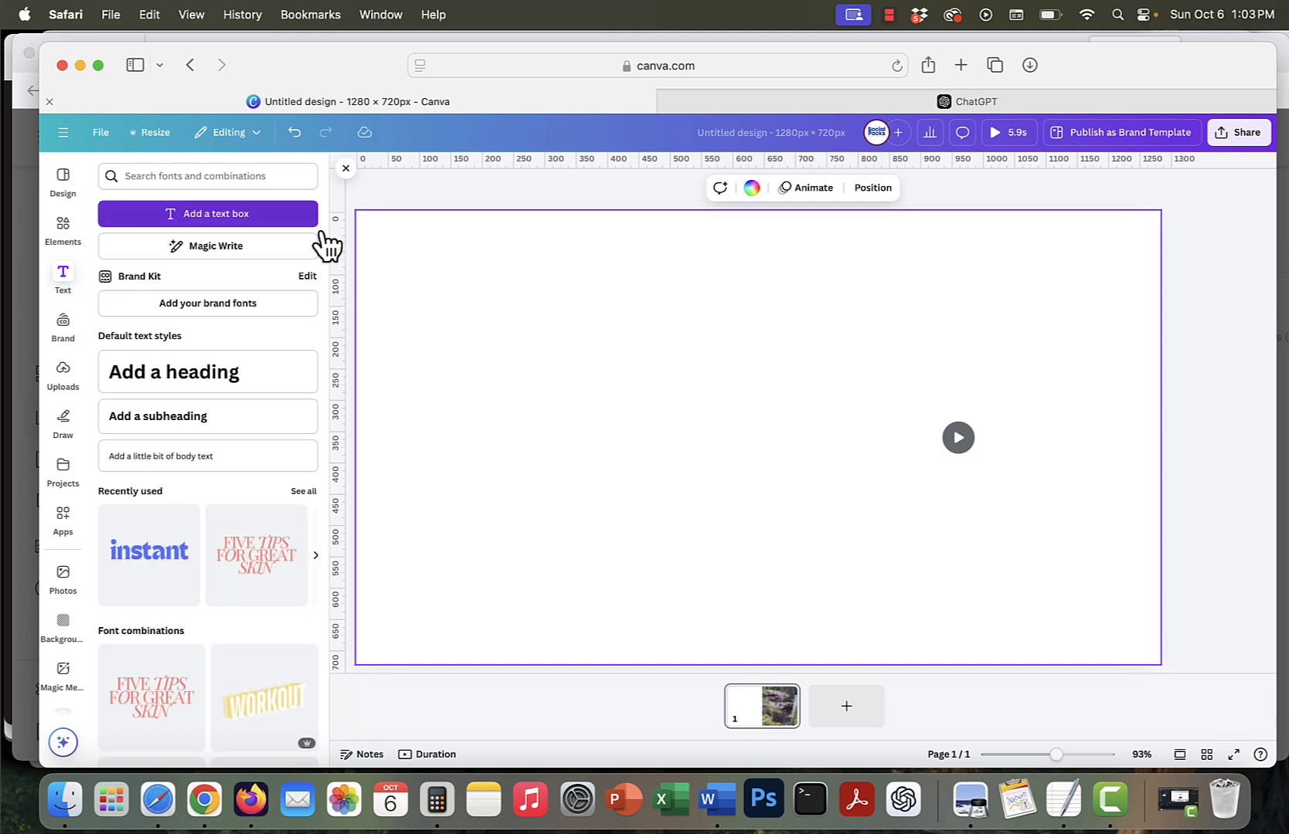
pyautogui.click(297, 220)
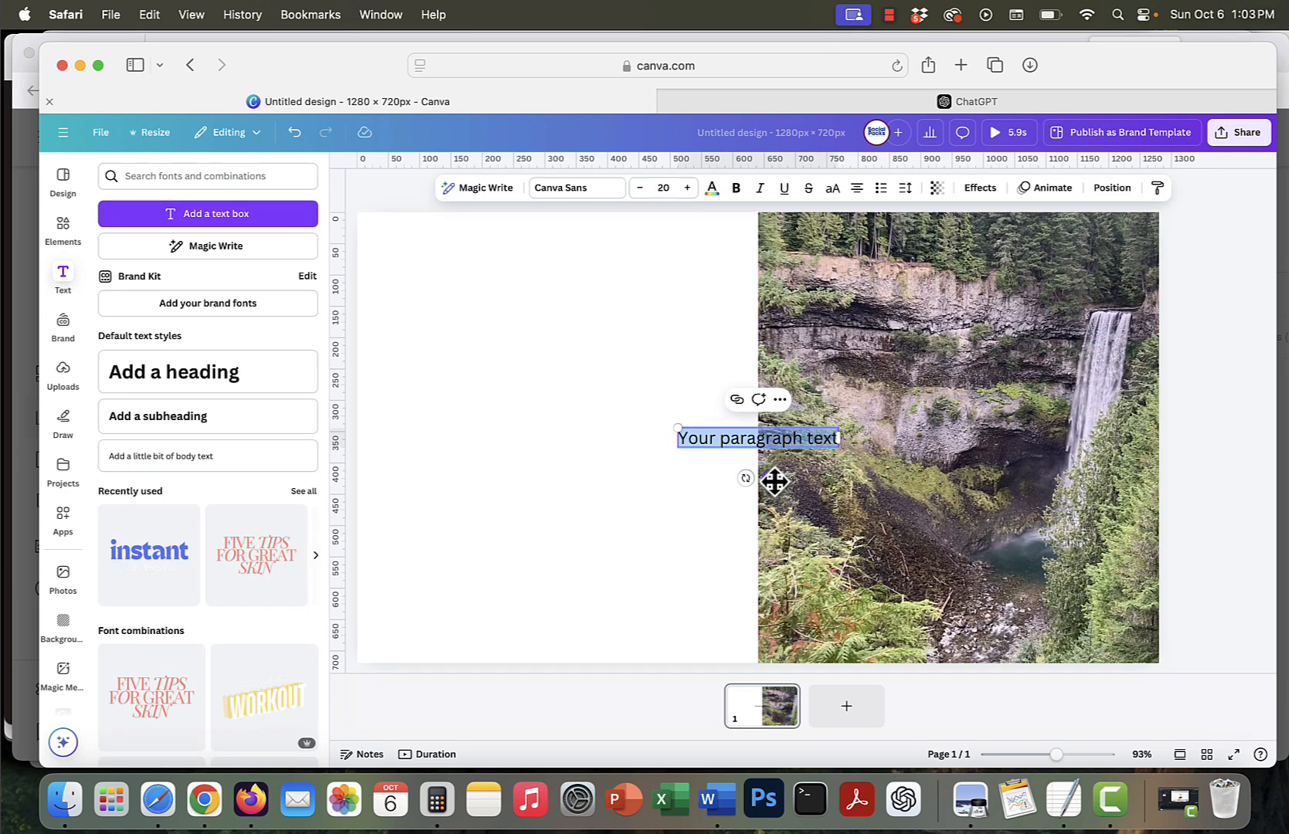
pyautogui.moveTo(770, 477); pyautogui.dragTo(600, 449)
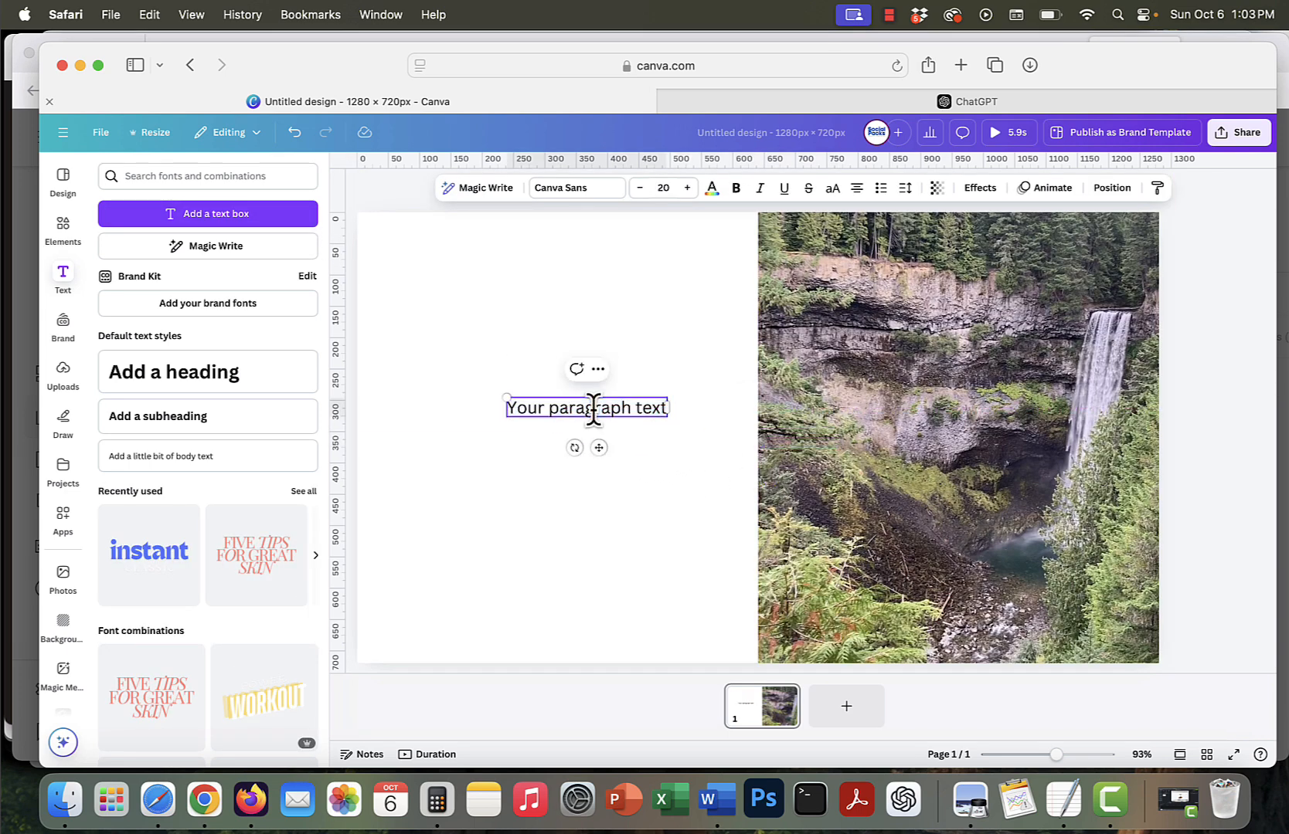
pyautogui.write('"Like the waterfall, let your growth flow with purpose—steady, unstoppable, and always moving forward. Embrace the journey, knowing that every drop of effort leads to a stronger, more powerful you."')
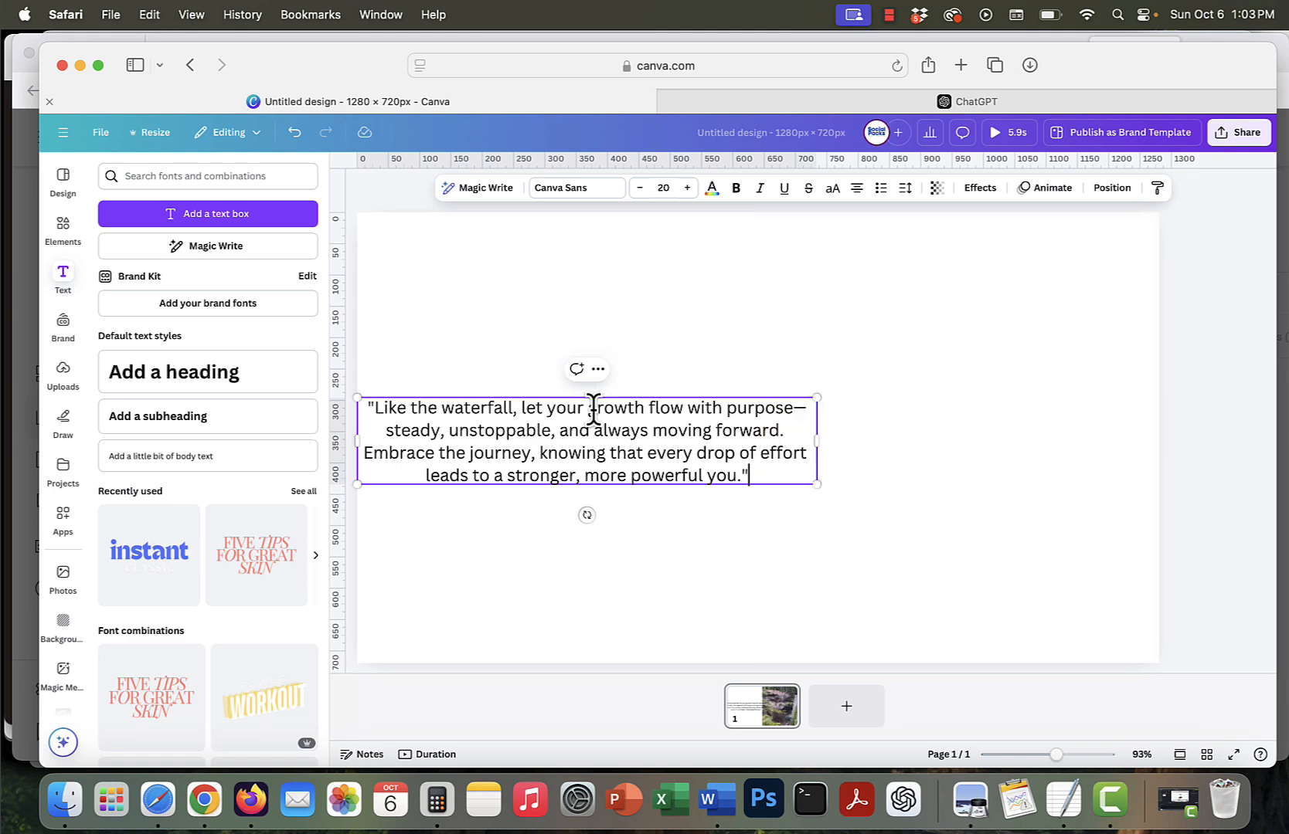
pyautogui.moveTo(813, 486); pyautogui.dragTo(697, 464)
# Step: Set the whole quote in Libre Baskerville, enlarge it to about size 20.9, and narrow its box to wrap over seven lines
pyautogui.doubleClick(526, 438)
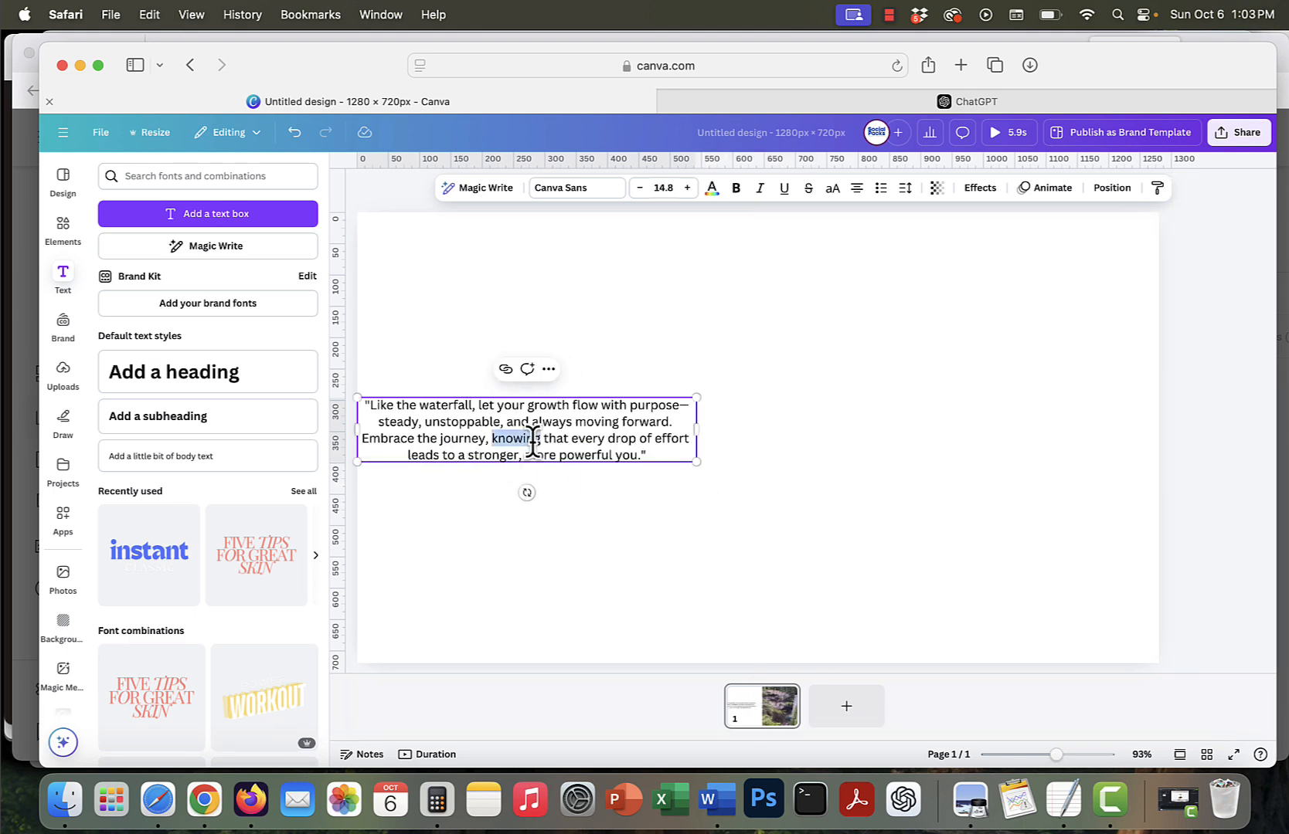
pyautogui.press('cmd+a')
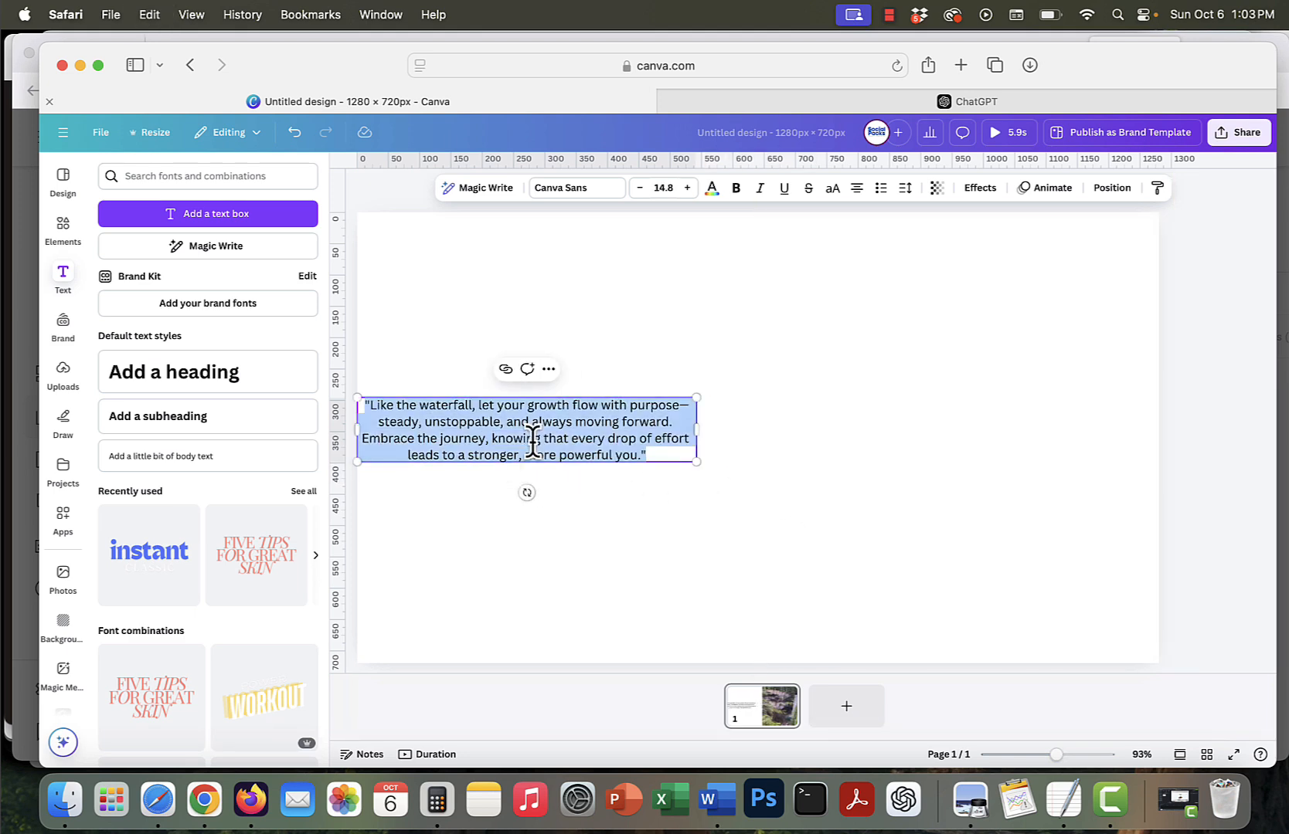
pyautogui.click(607, 204)
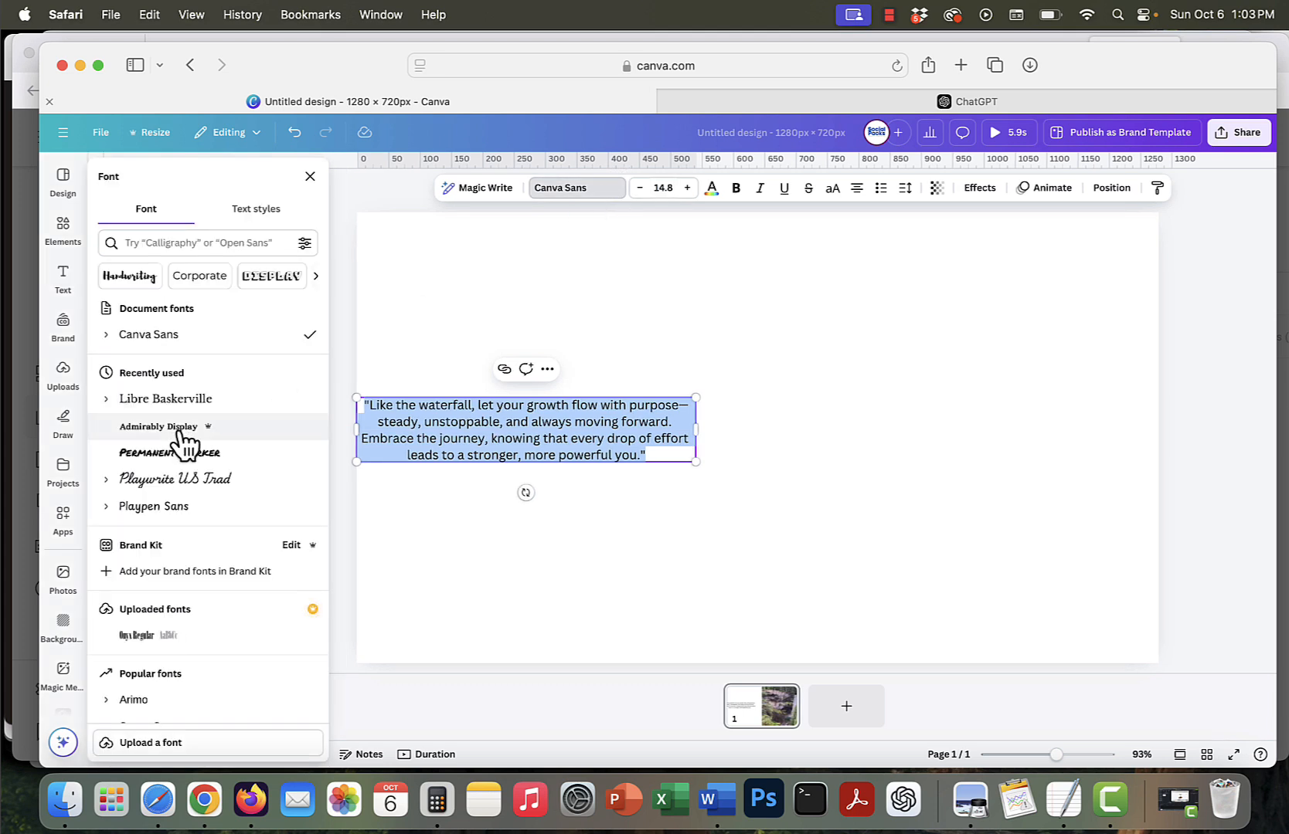
pyautogui.click(160, 400)
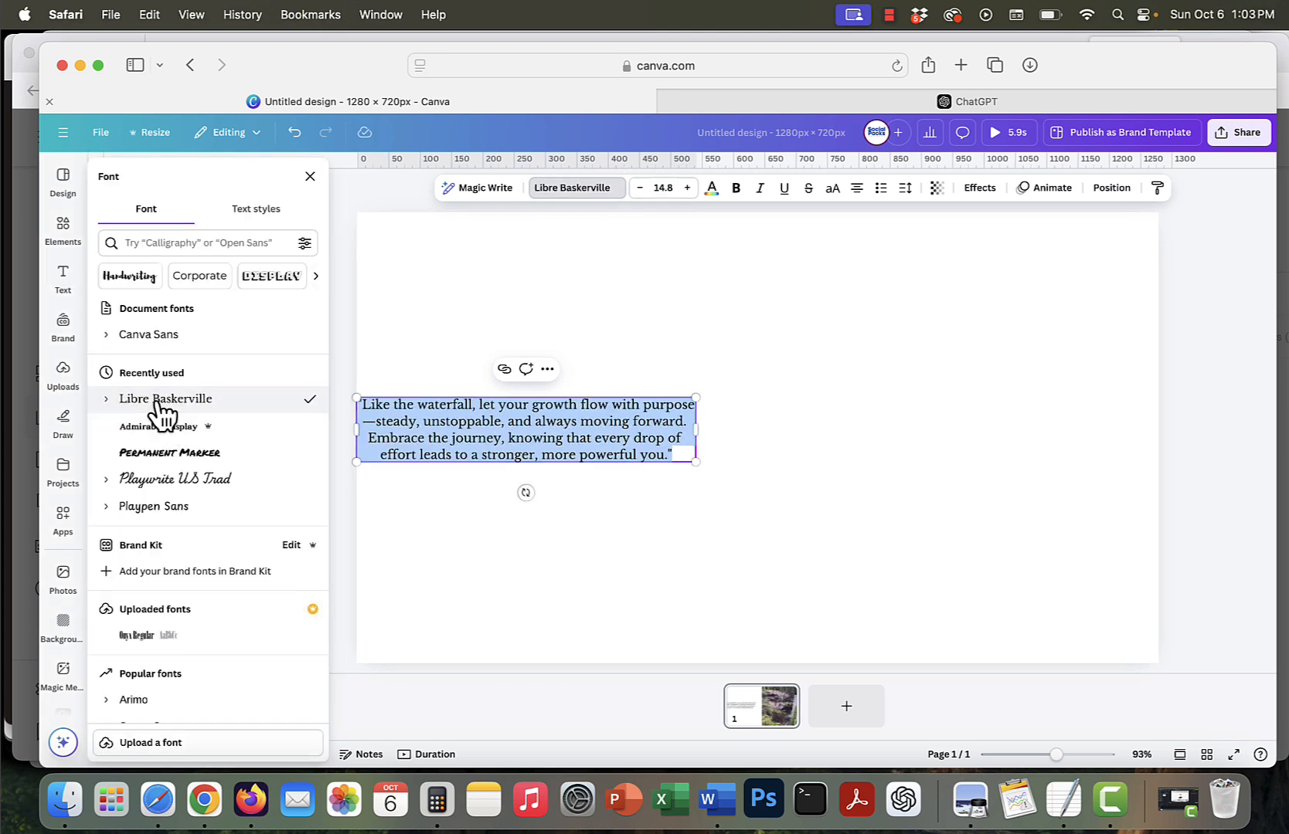
pyautogui.moveTo(694, 462); pyautogui.dragTo(817, 584)
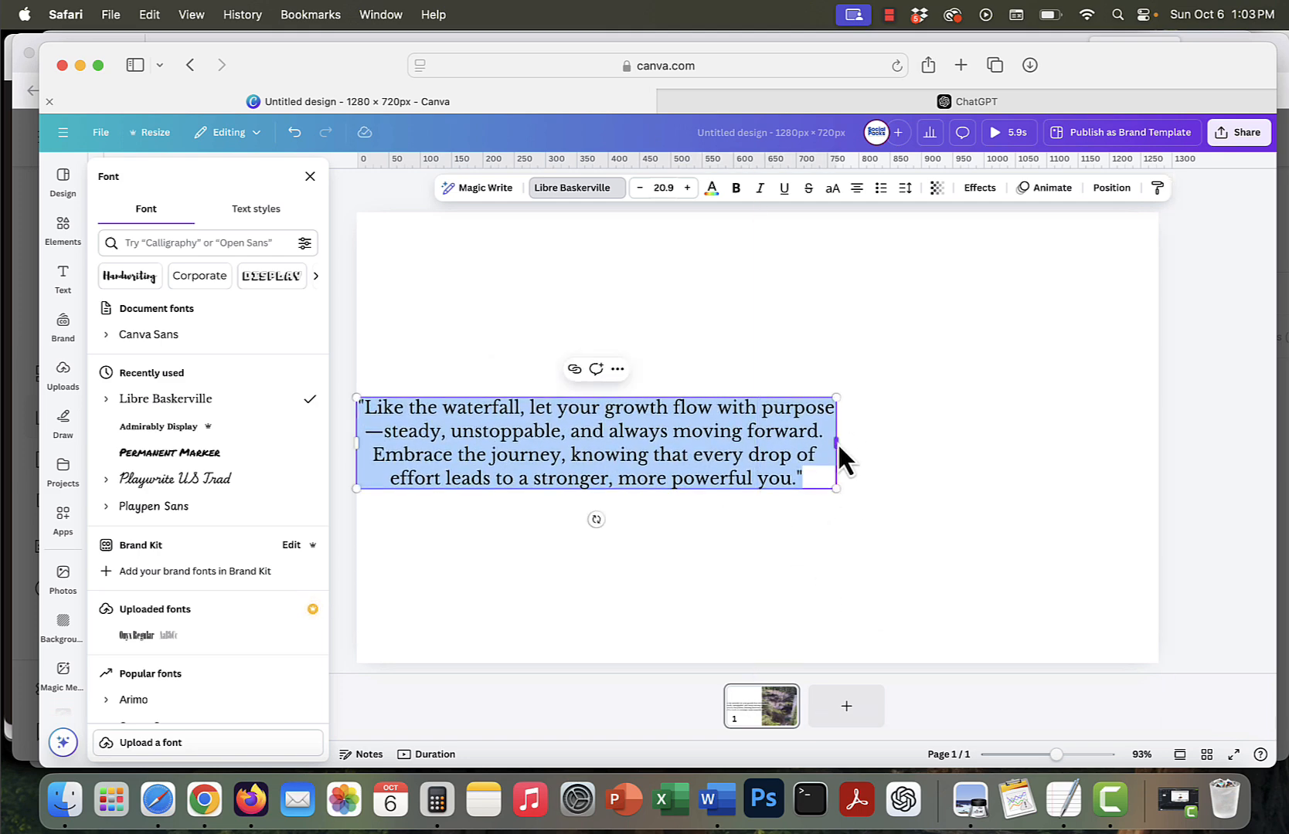
pyautogui.moveTo(837, 443); pyautogui.dragTo(653, 444)
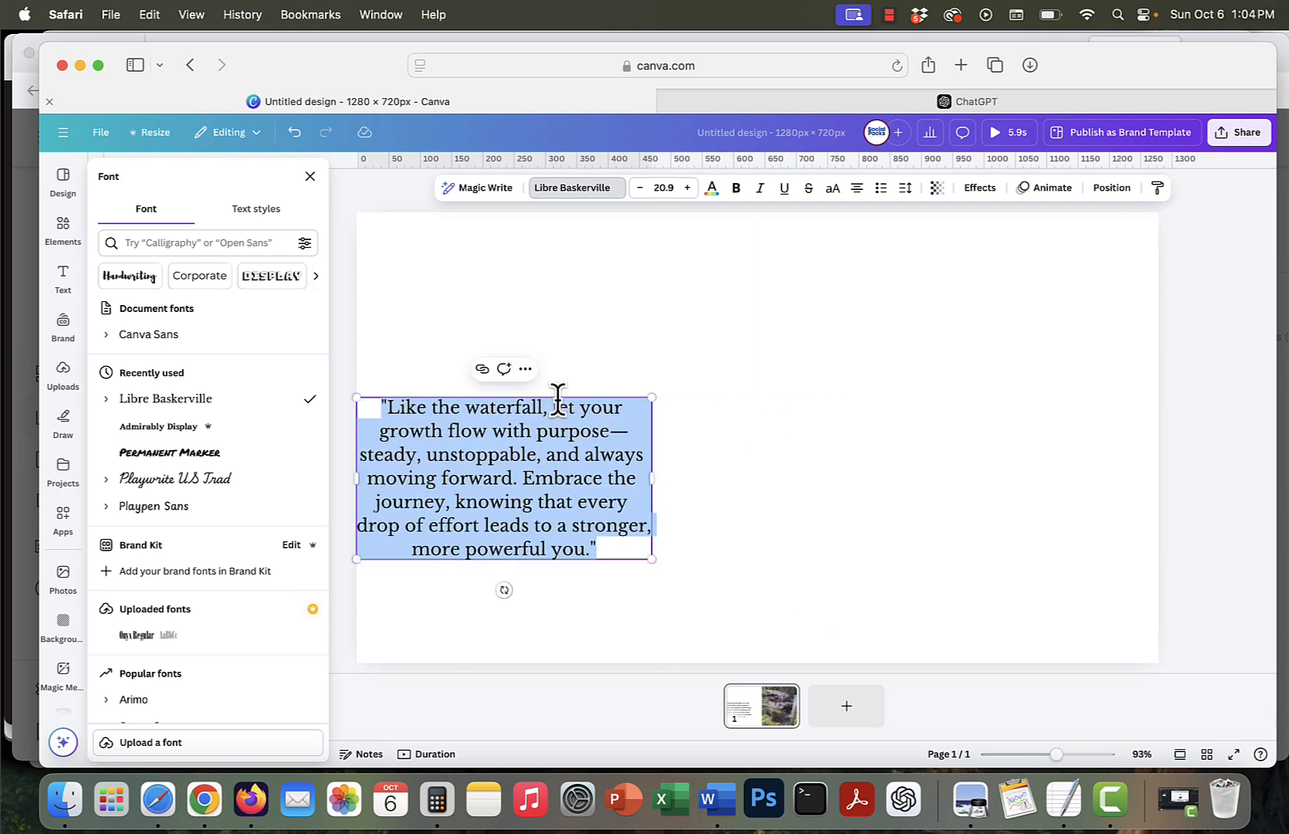
# Step: Move the quote into the middle of the page's blank left half and enlarge it to about size 23.5
pyautogui.click(514, 489)
pyautogui.press('Escape')
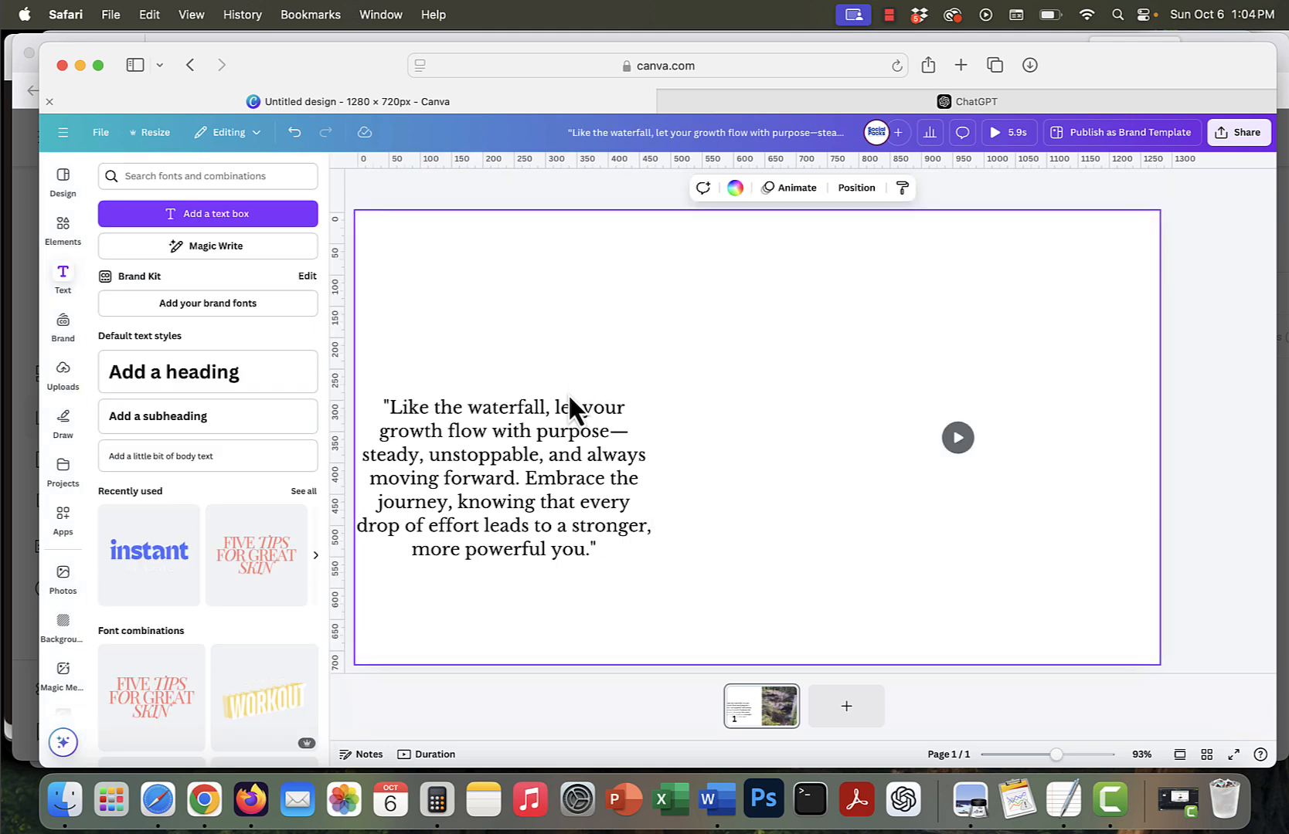
pyautogui.moveTo(569, 414); pyautogui.dragTo(607, 394)
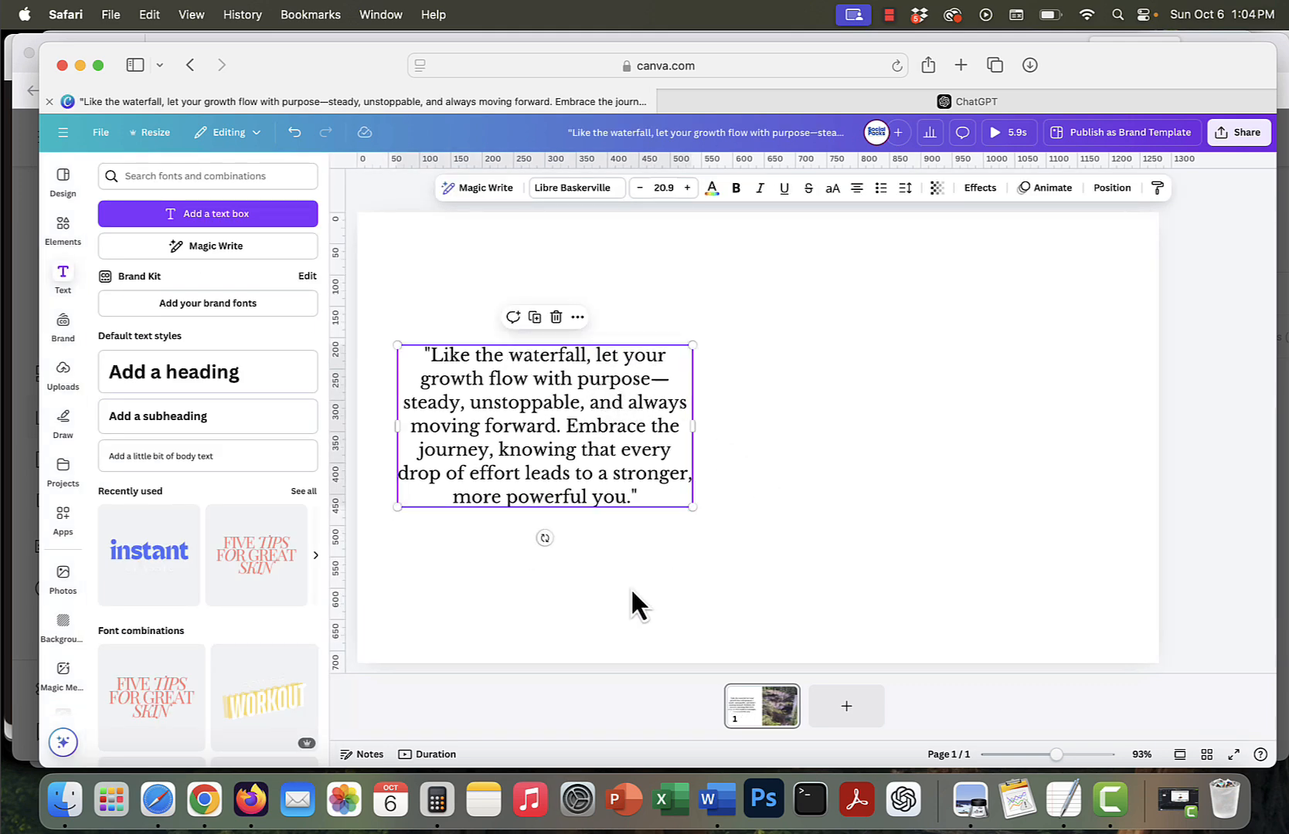
pyautogui.click(912, 468)
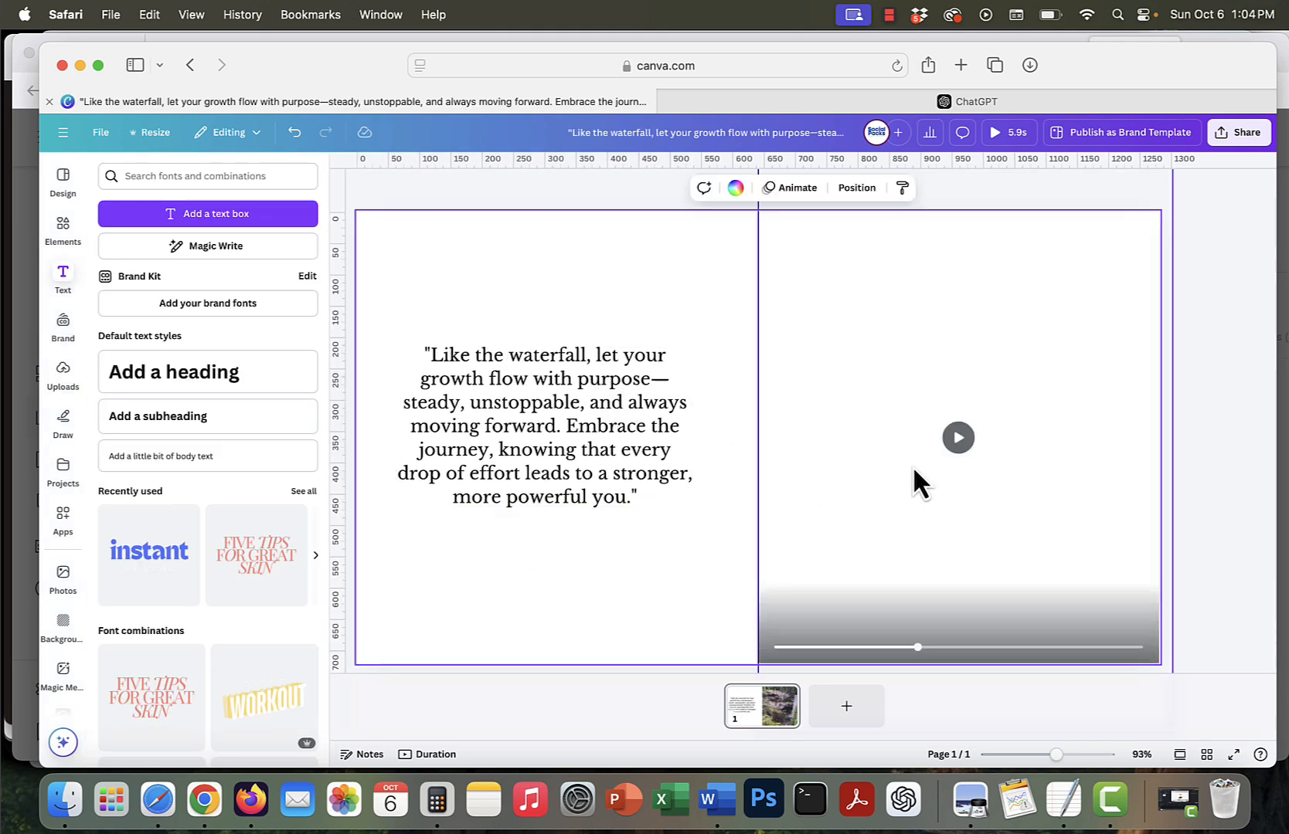
pyautogui.click(597, 455)
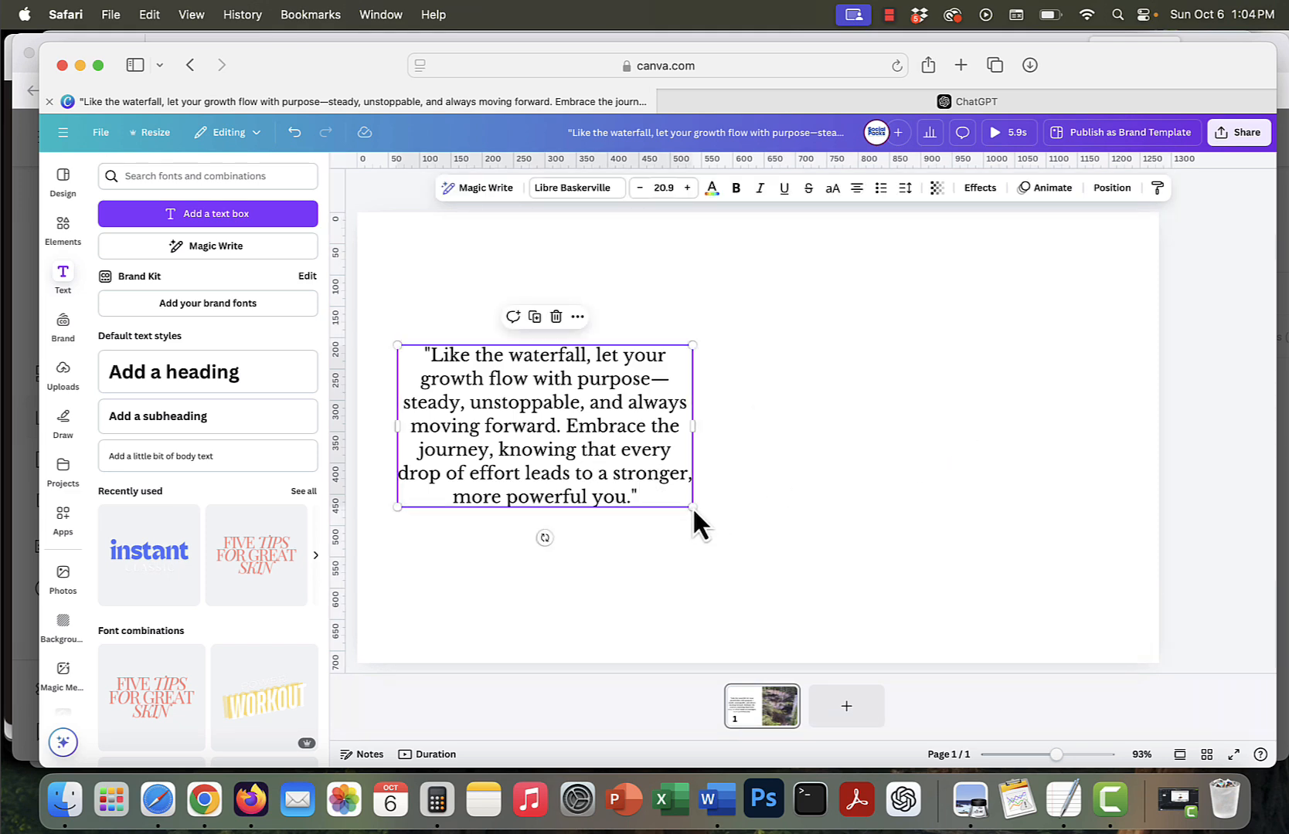
pyautogui.moveTo(693, 506); pyautogui.dragTo(727, 528)
# Step: Play the waterfall video on the page and review the prompt behind the quote in the ChatGPT conversation, returning to the Canva design
pyautogui.click(987, 406)
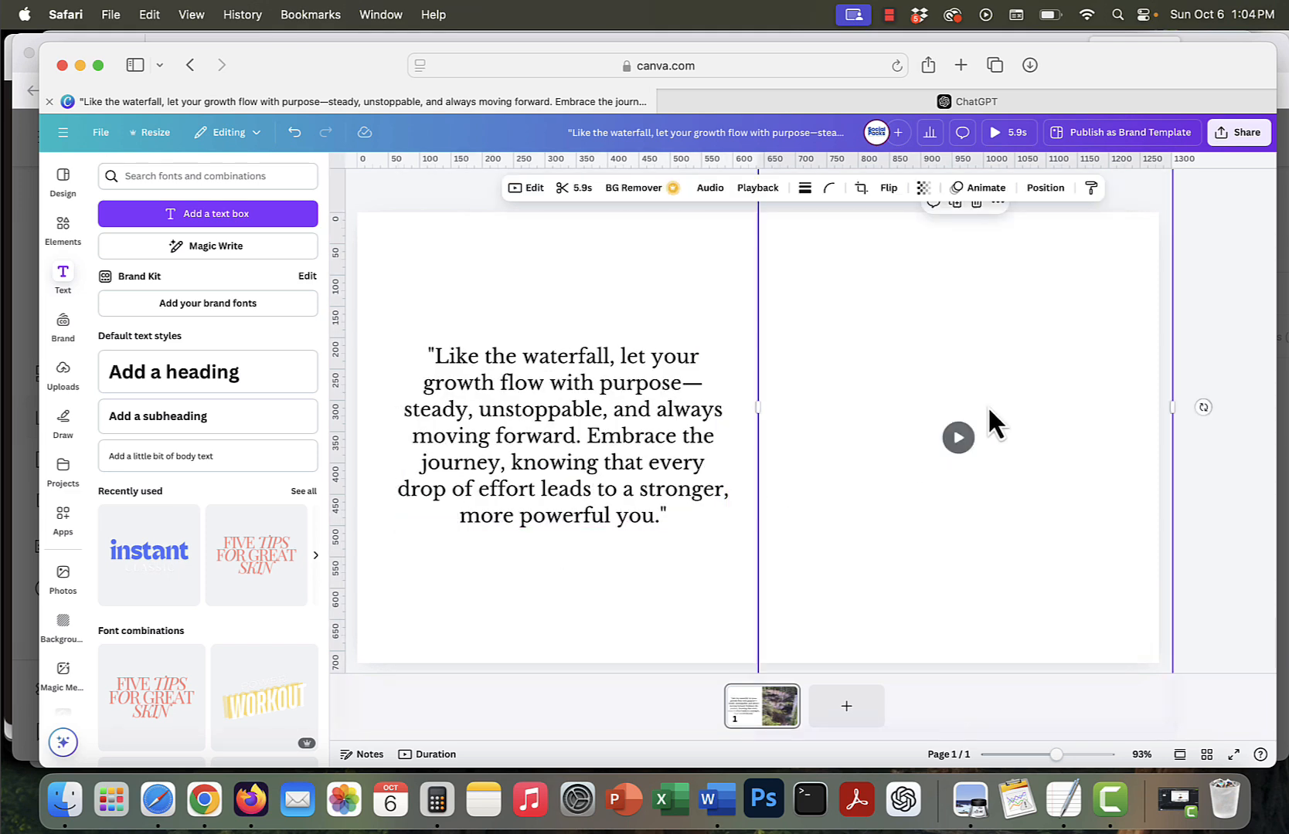
pyautogui.click(958, 437)
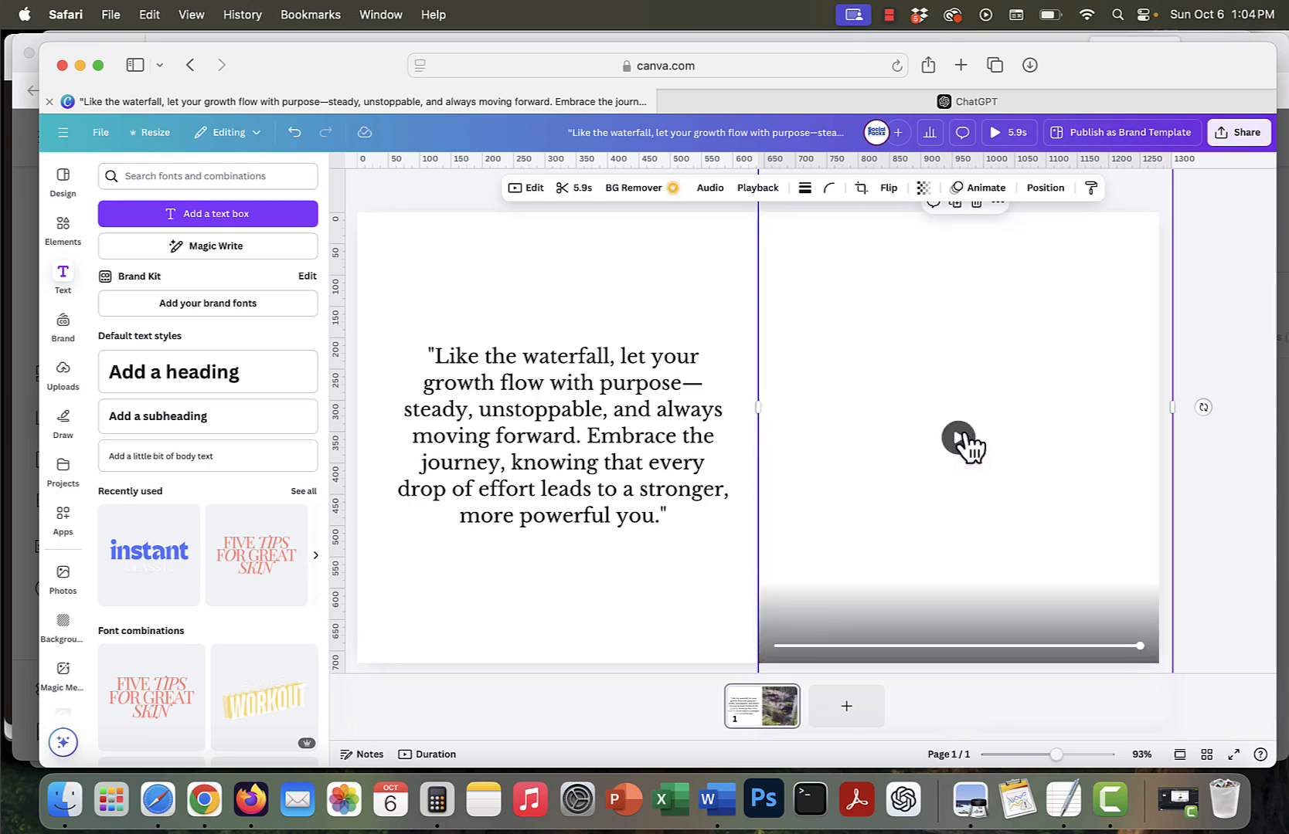
pyautogui.click(499, 398)
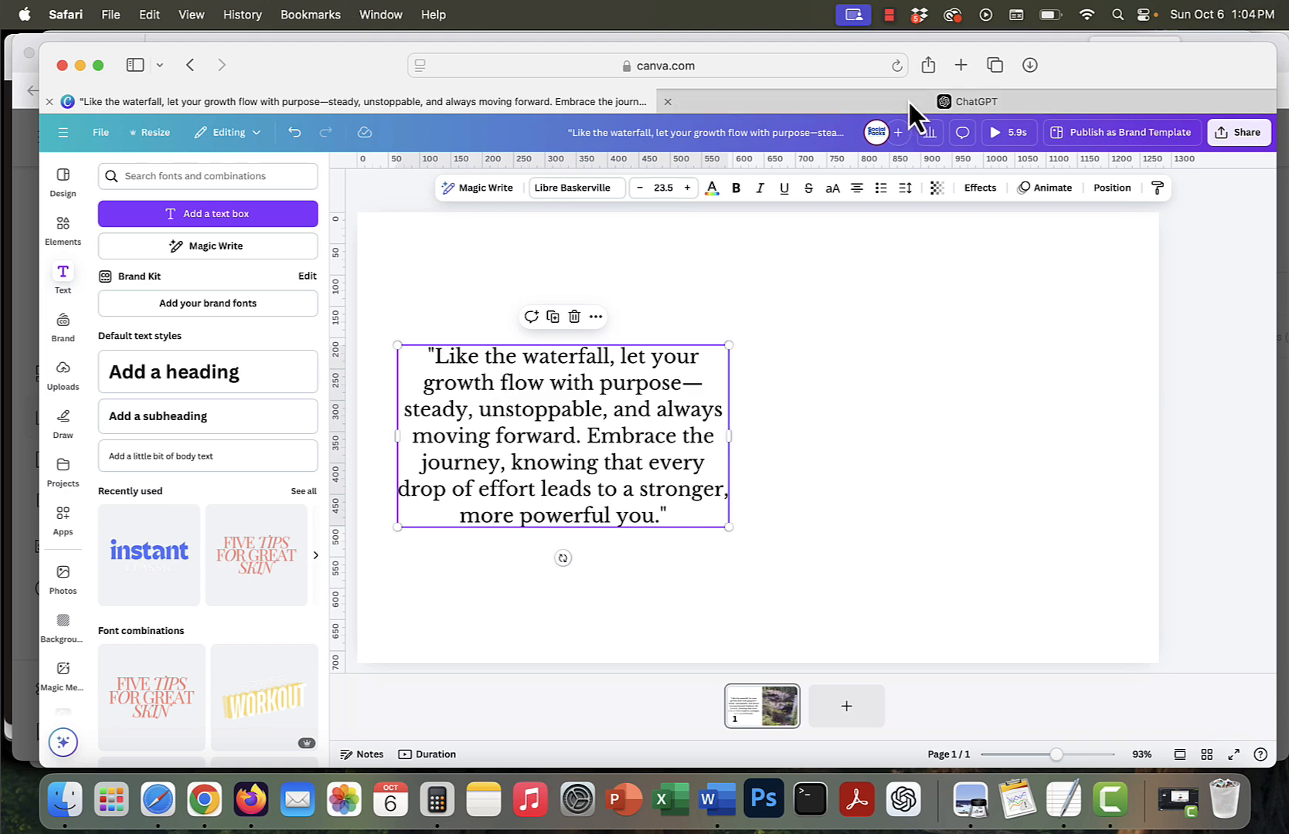
pyautogui.click(907, 102)
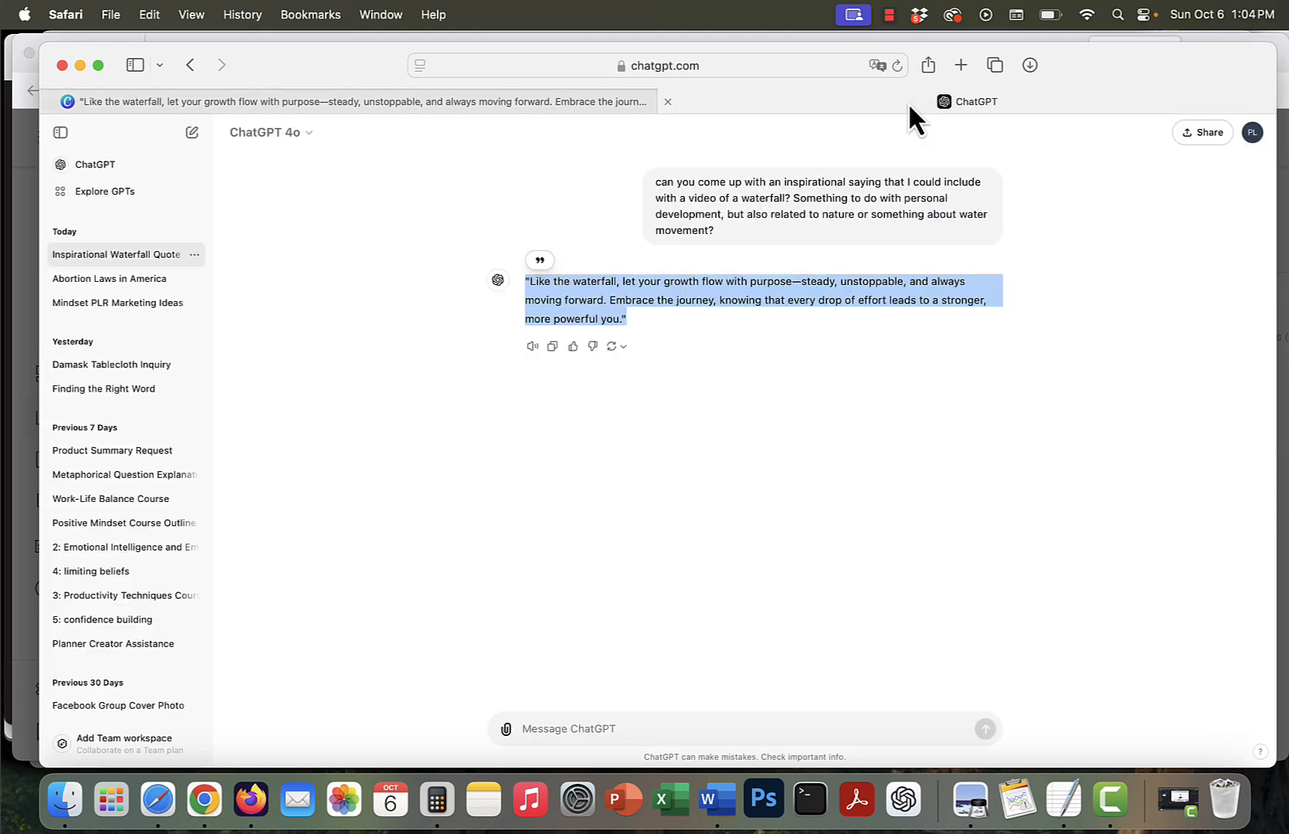
pyautogui.click(765, 207)
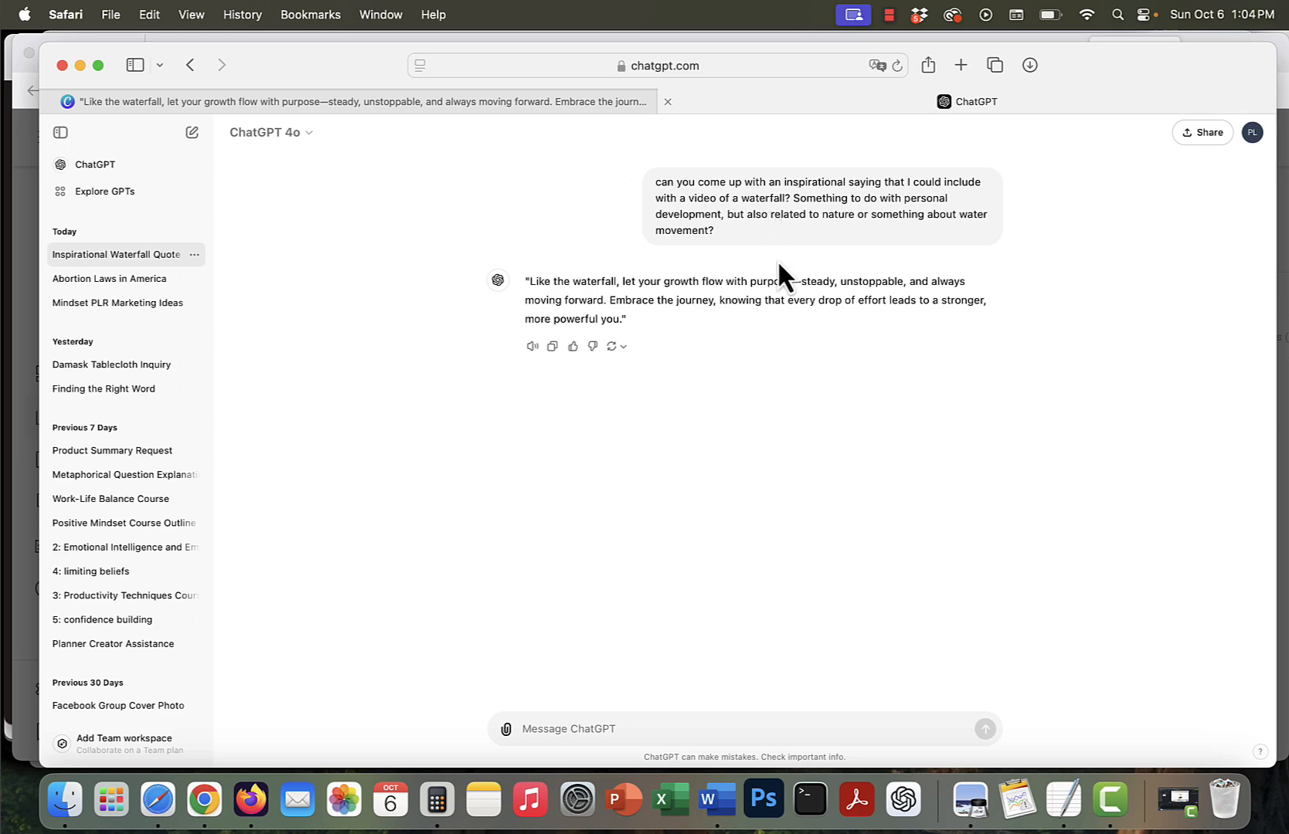
pyautogui.click(460, 105)
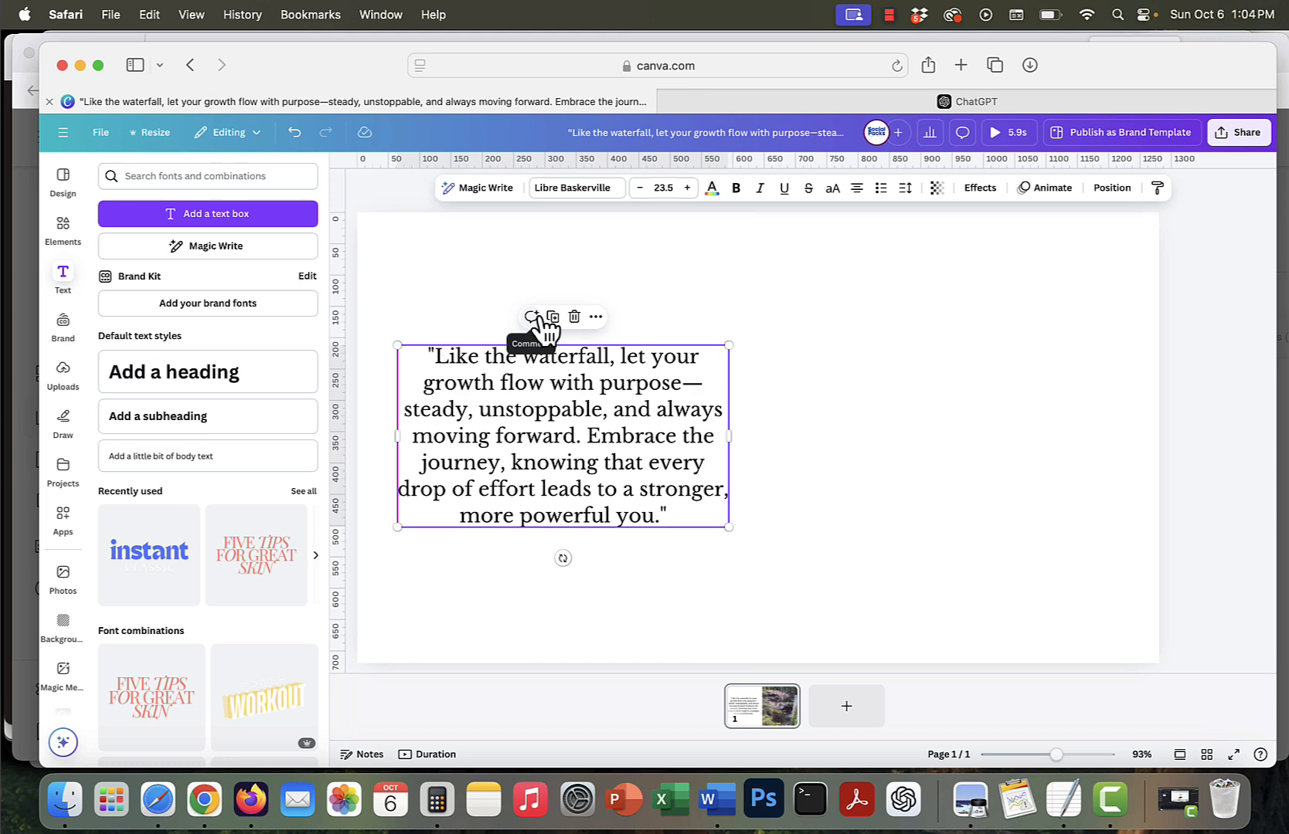
# Step: Open the download options for the finished quote design, with MP4 Video as the file type
pyautogui.click(1242, 133)
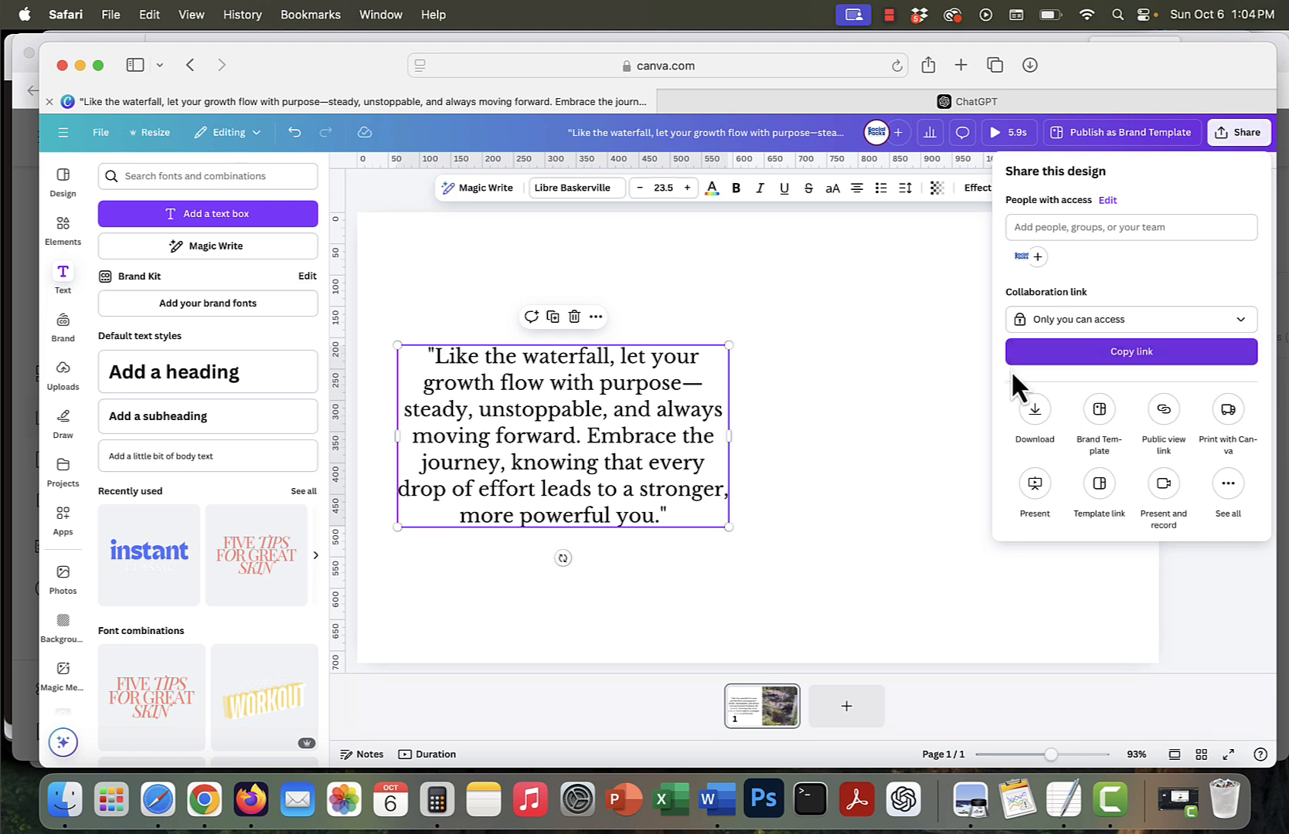
pyautogui.click(1035, 409)
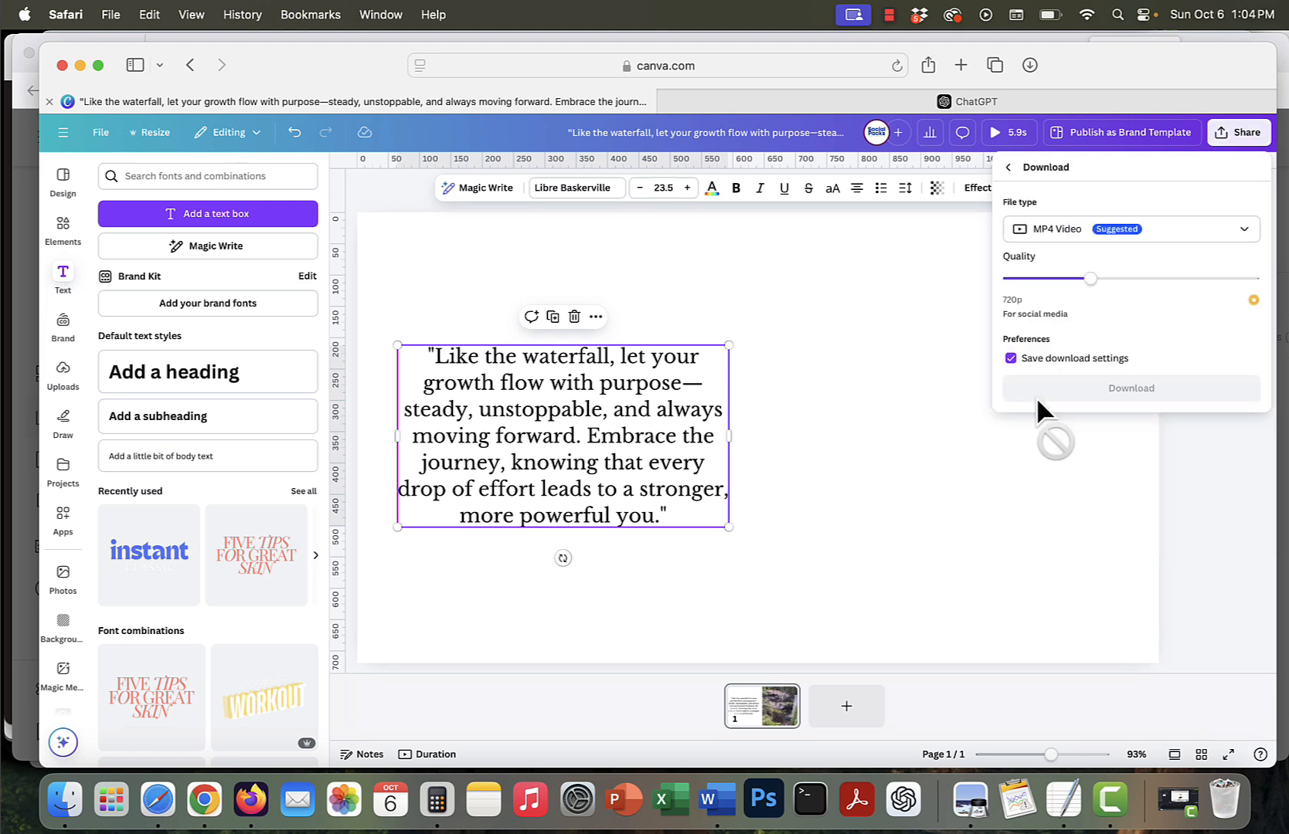